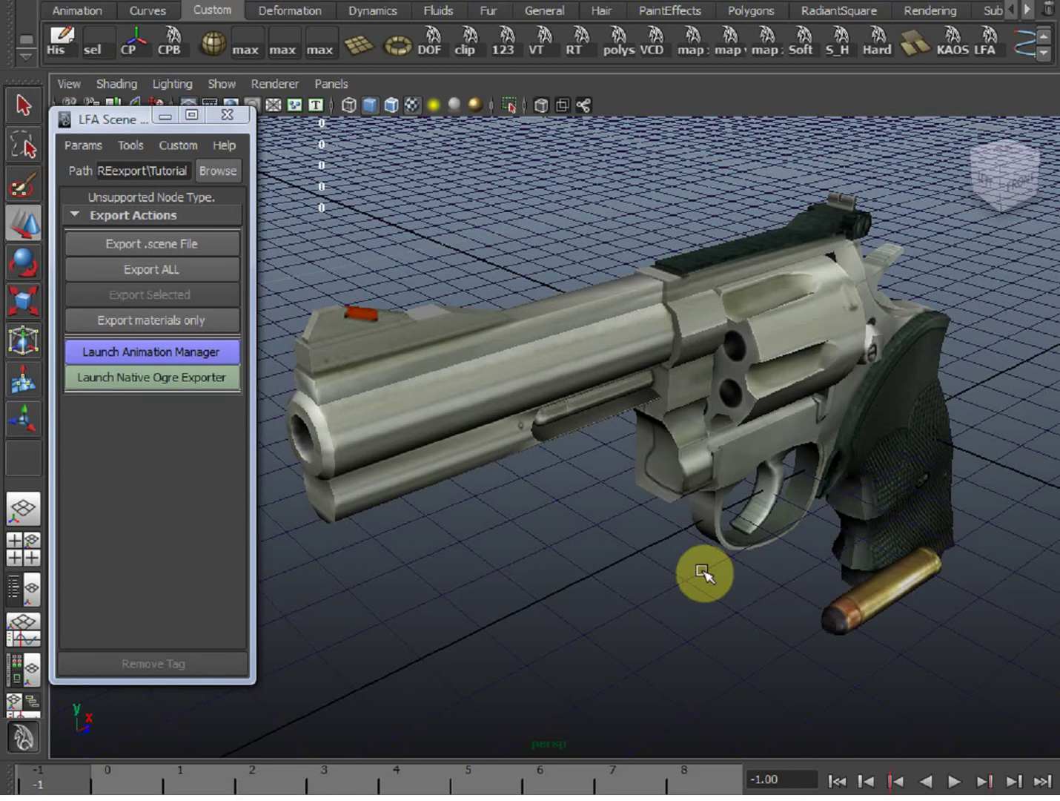
Step: Create three instances of the magnum bullet and space them apart on the ground beside the original
click(888, 663)
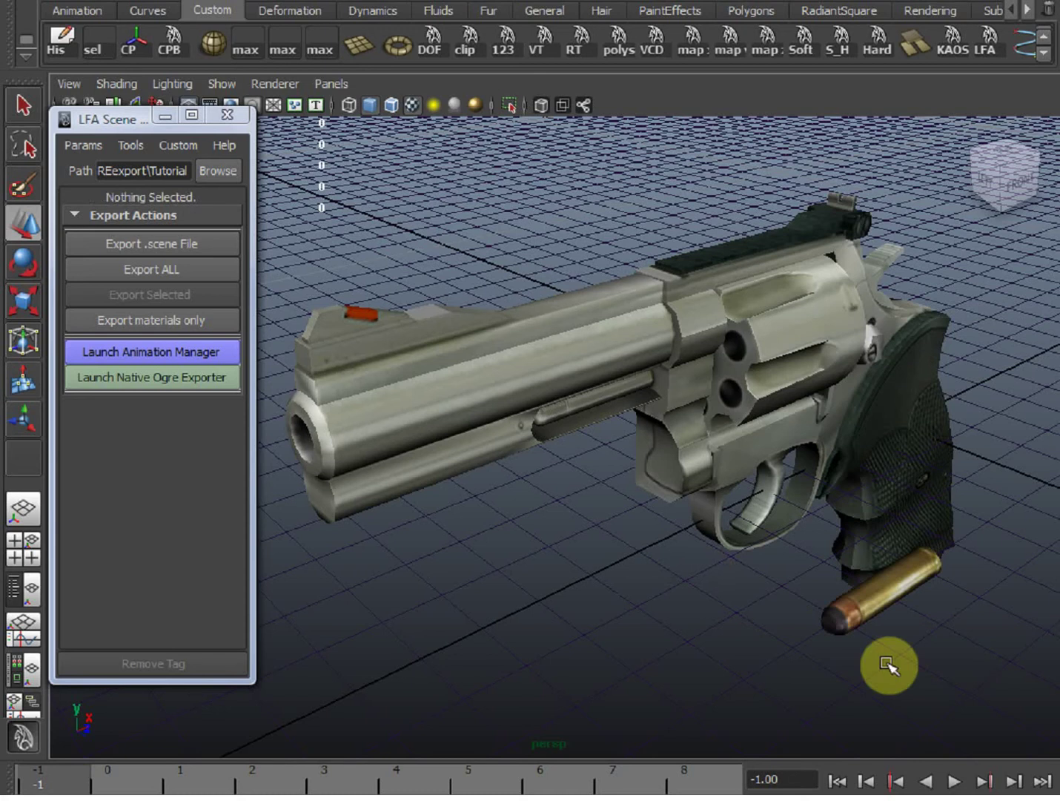
click(876, 610)
alt+drag(801, 686, 730, 647)
alt+right_drag(731, 647, 783, 659)
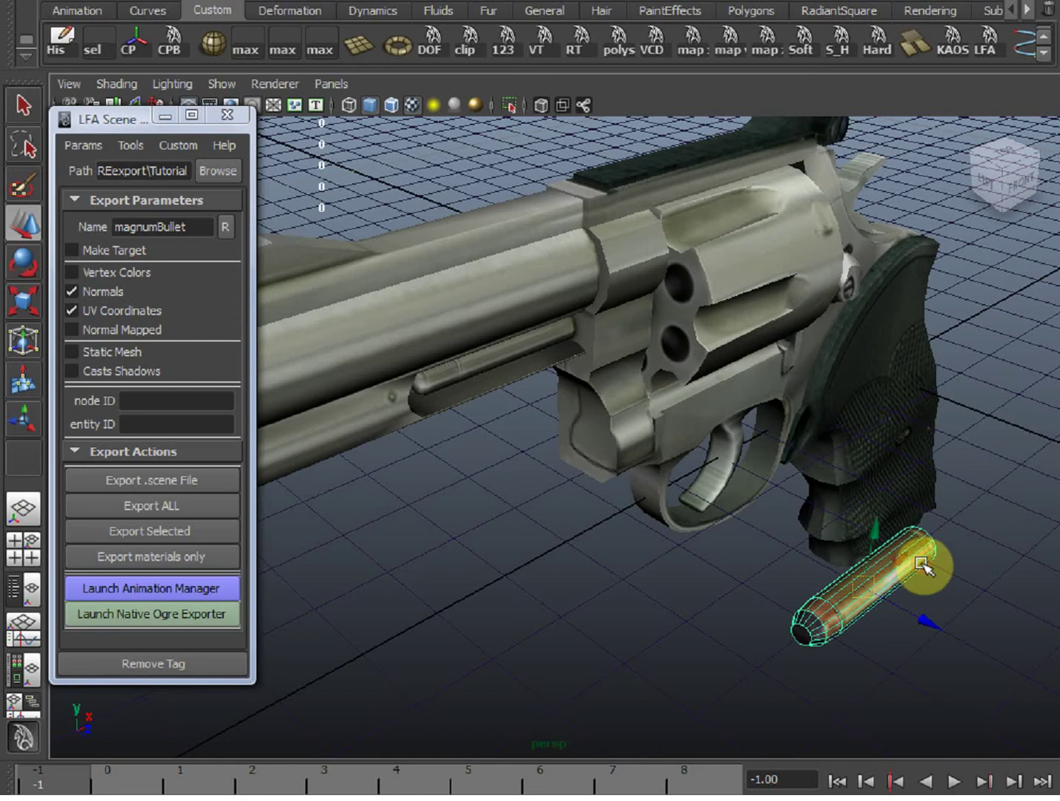
key(ctrl+d)
middle_click(663, 591)
key(ctrl+d)
middle_click(664, 634)
alt+drag(742, 656, 763, 463)
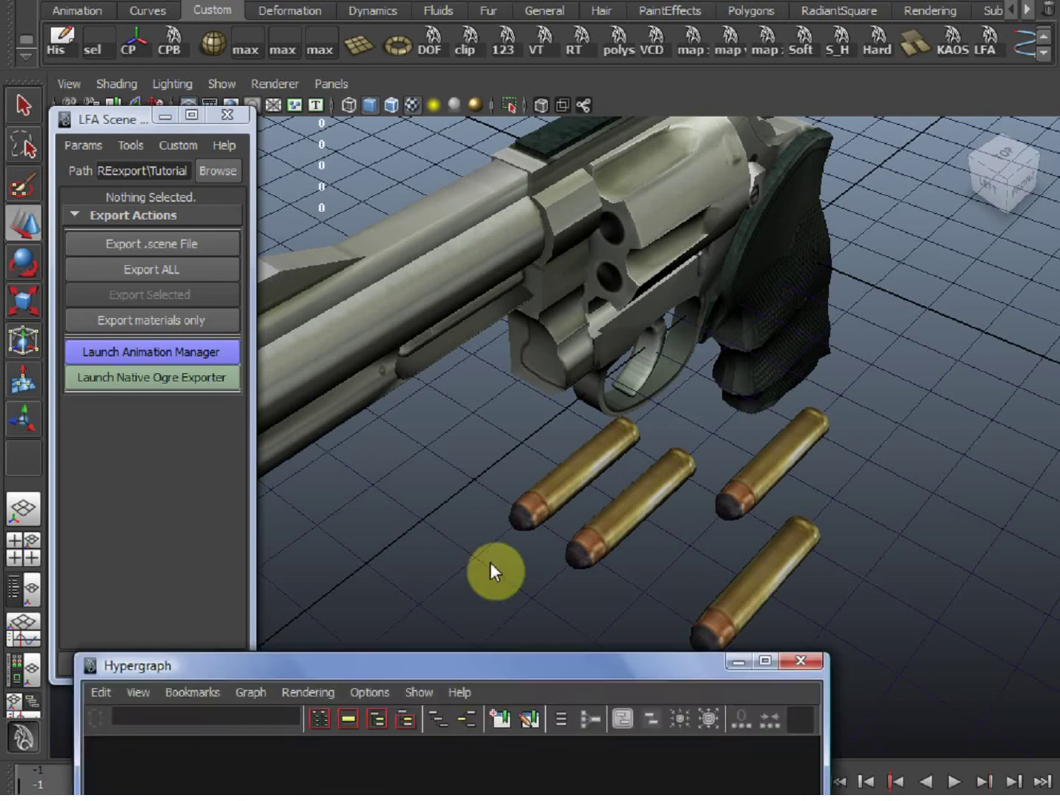
Step: Inspect the magnumBullet1, magnumBullet2 and magnumBullet3 nodes and their connected shape node in the Hypergraph
drag(502, 658, 641, 3)
click(424, 200)
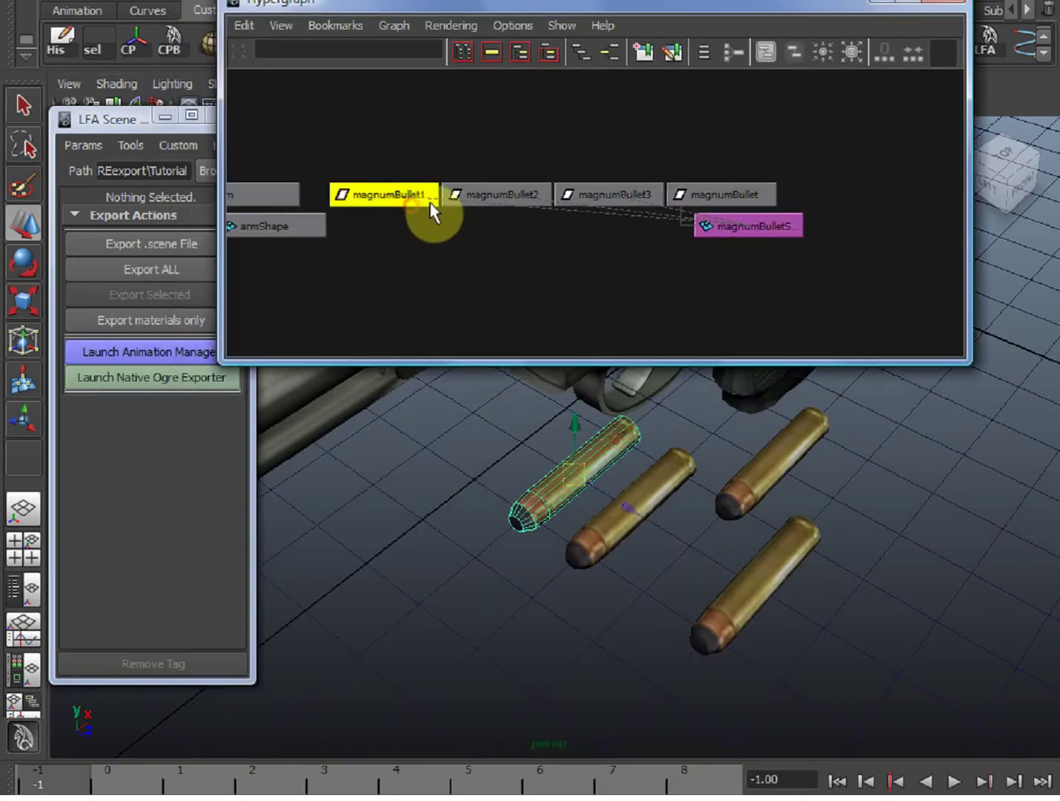
click(523, 197)
click(616, 197)
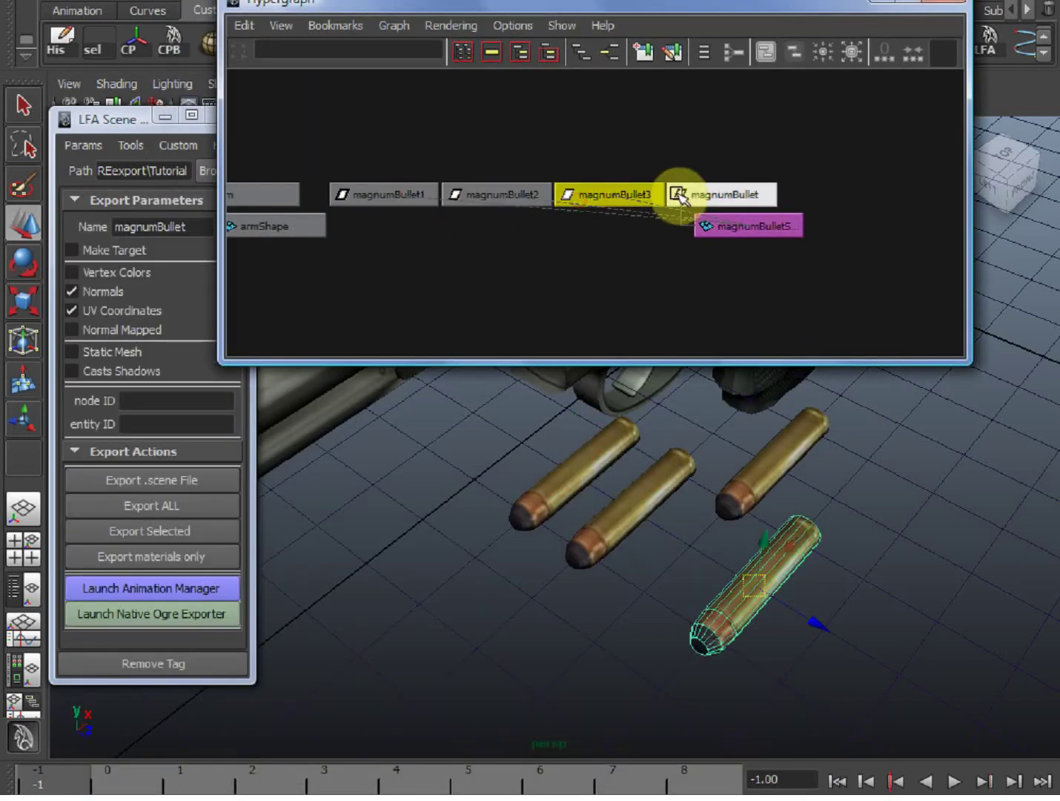
click(717, 231)
Step: Scale the magnumBullet1 instance up uniformly to several times its size
click(577, 484)
key(r)
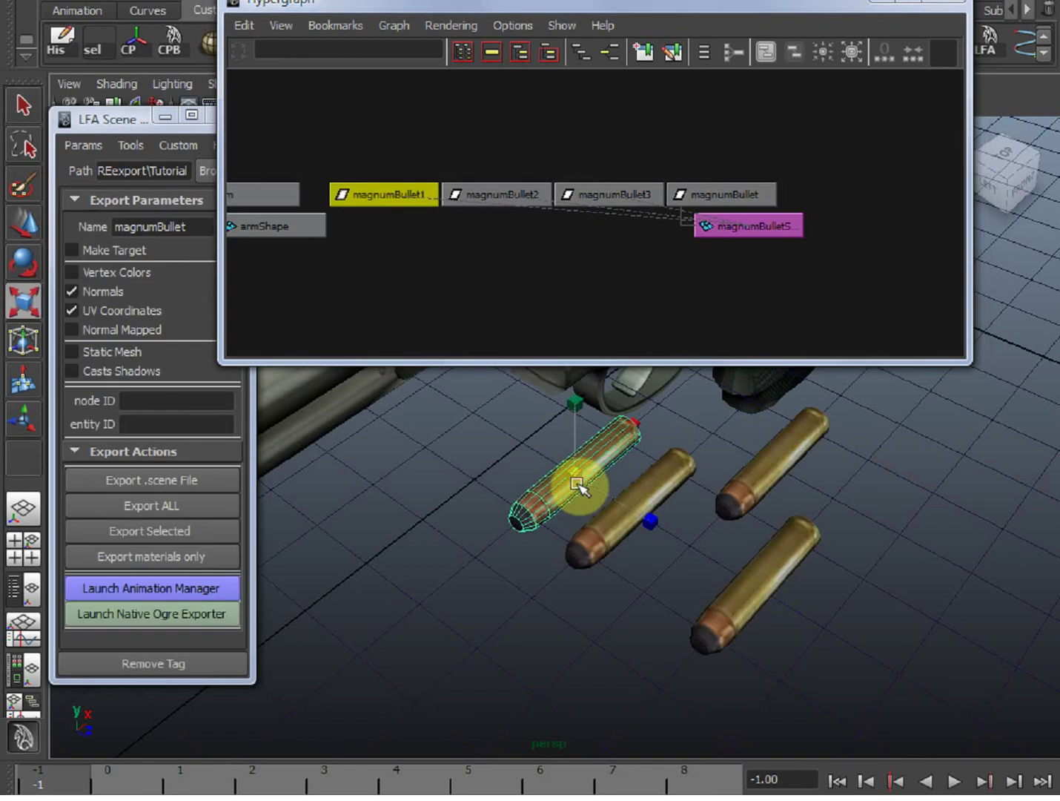
drag(578, 482, 840, 398)
Step: Pull one vertex out of the front bullet's mesh in vertex mode, and undo that deformation
right_drag(724, 630, 656, 630)
key(w)
key(y)
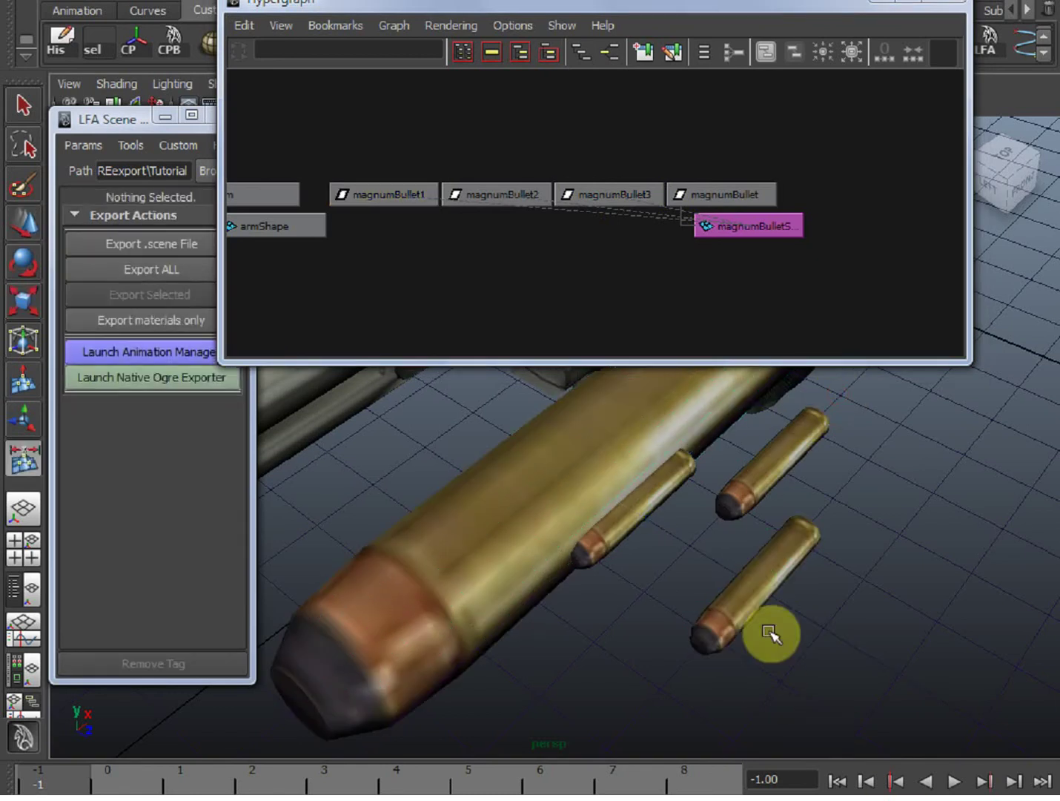
right_drag(727, 612, 694, 609)
click(703, 611)
drag(763, 649, 738, 631)
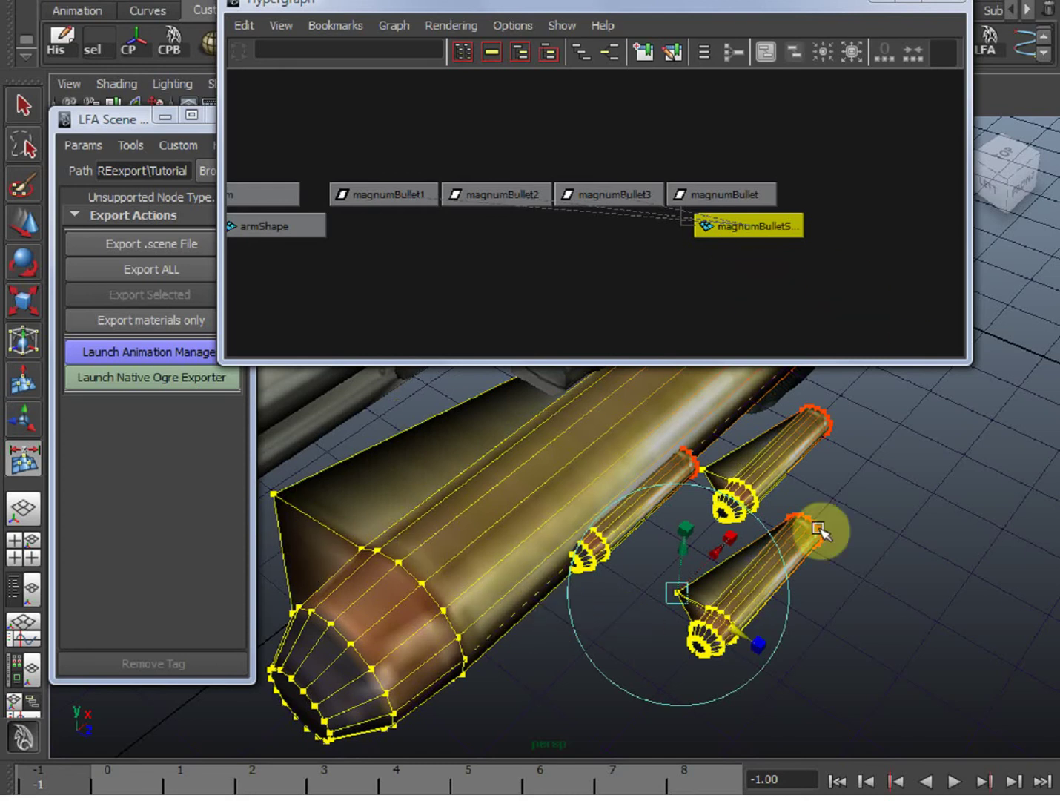
mouse_move(830, 543)
alt+mouse_down()
mouse_move(855, 560)
mouse_move(847, 535)
alt+mouse_up()
key(ctrl+z)
Step: Undo the vertex selection and the enlargement of the magnumBullet1 instance
alt+middle_drag(872, 468, 880, 495)
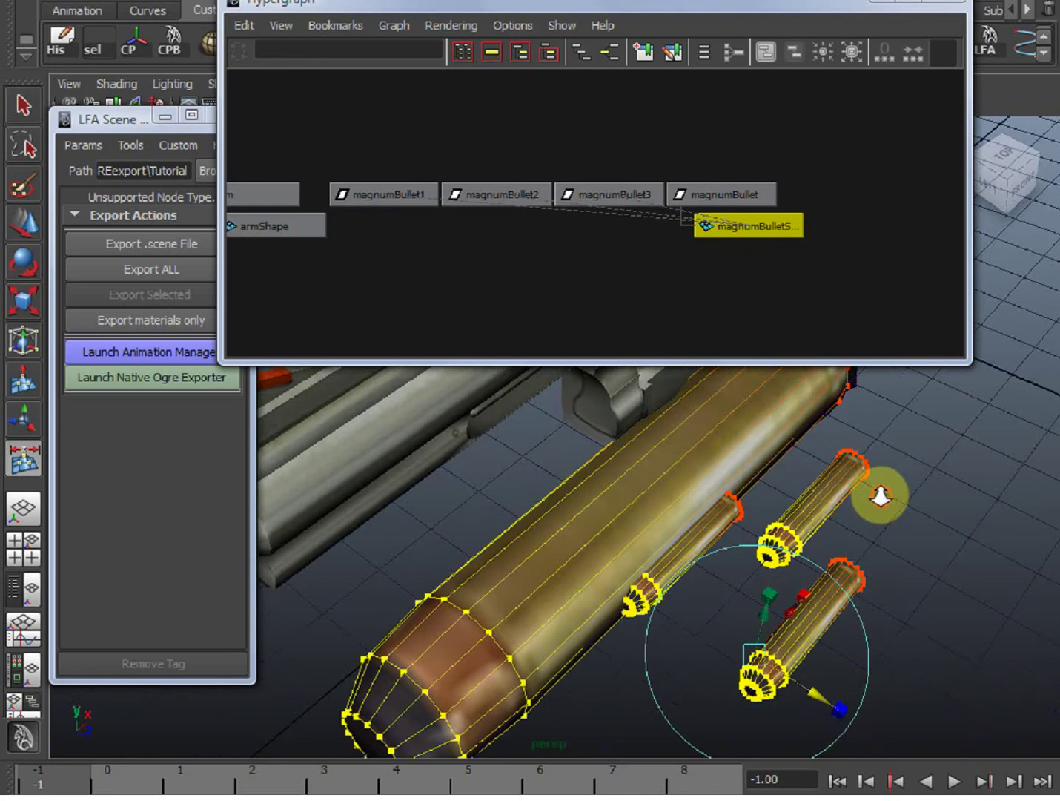
alt+right_drag(880, 494, 727, 461)
click(803, 459)
alt+middle_drag(811, 518, 810, 608)
click(785, 544)
alt+drag(777, 546, 779, 490)
alt+middle_drag(810, 518, 810, 576)
alt+drag(805, 558, 795, 575)
key(ctrl+z)
key(ctrl+z)
key(ctrl+z)
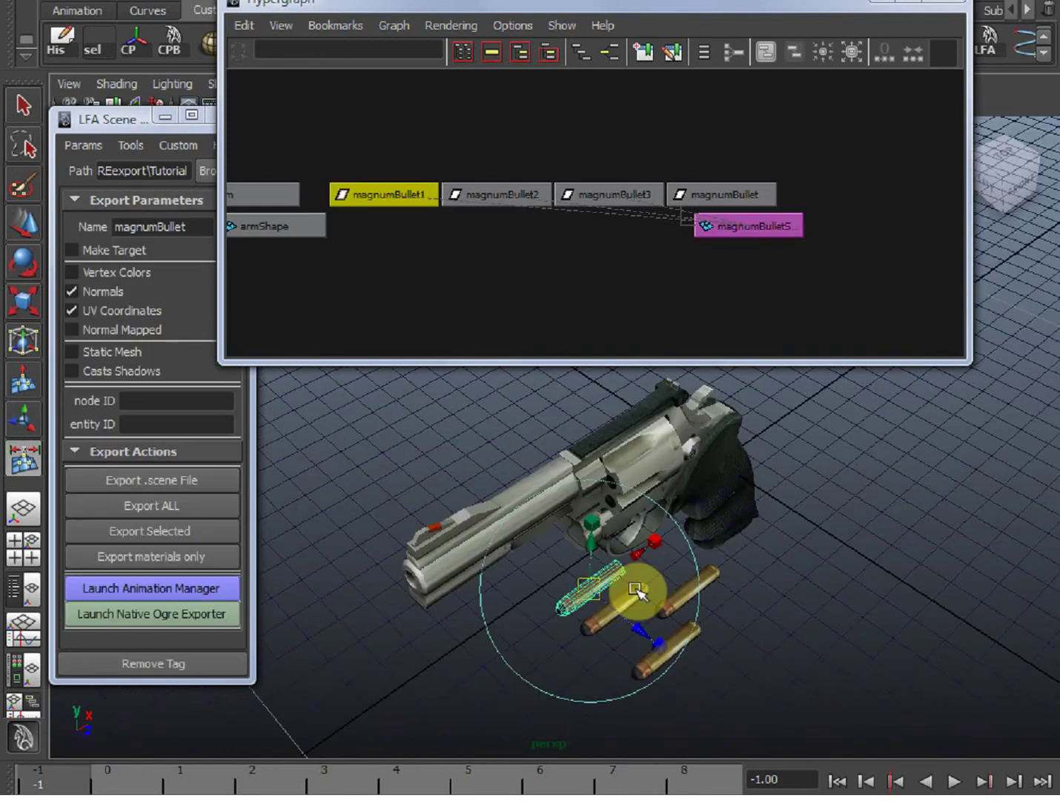
Step: Select the revolver and all bullets and remove their export tags
click(774, 611)
drag(826, 681, 413, 396)
click(179, 663)
Step: Select only the four bullets, tag them for export, and export the .scene file
alt+middle_drag(628, 582, 642, 499)
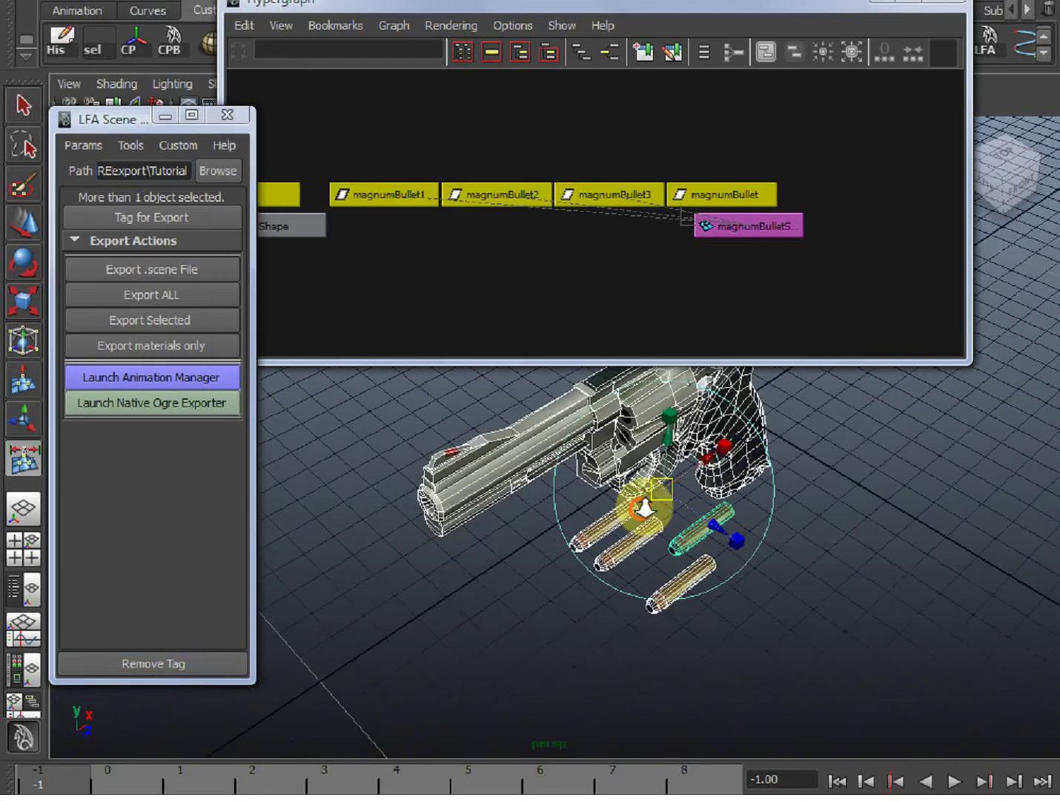
alt+right_drag(642, 499, 785, 586)
drag(887, 698, 920, 672)
drag(689, 591, 584, 520)
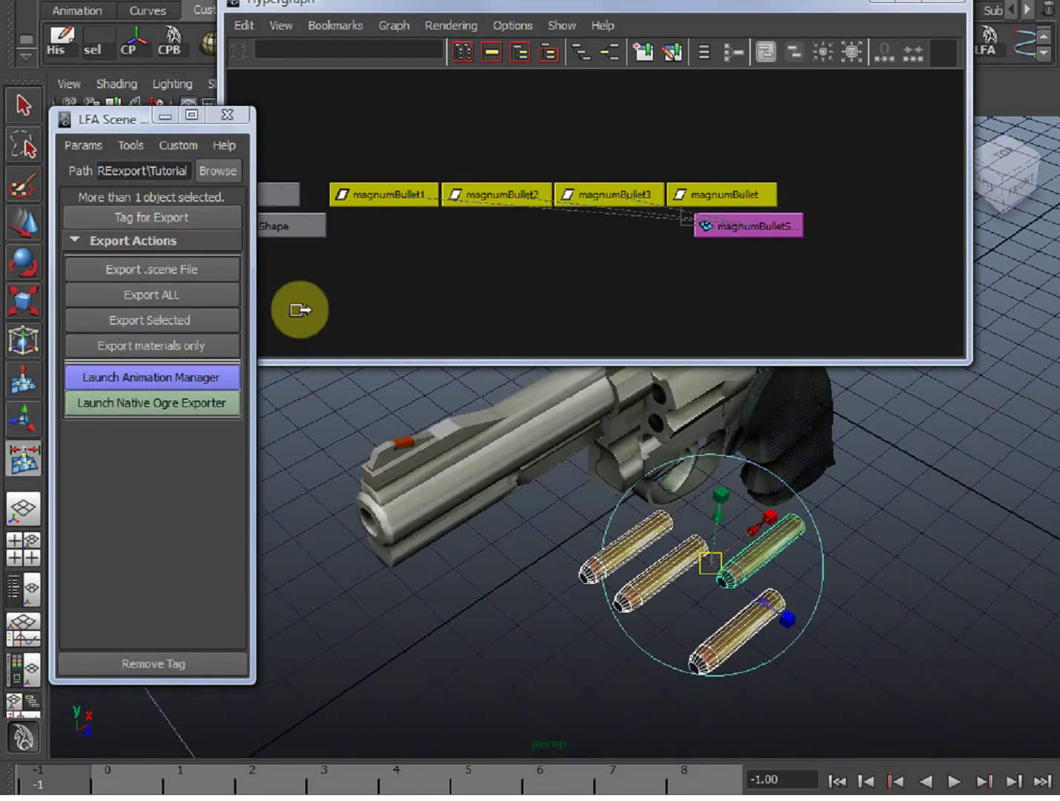
click(184, 268)
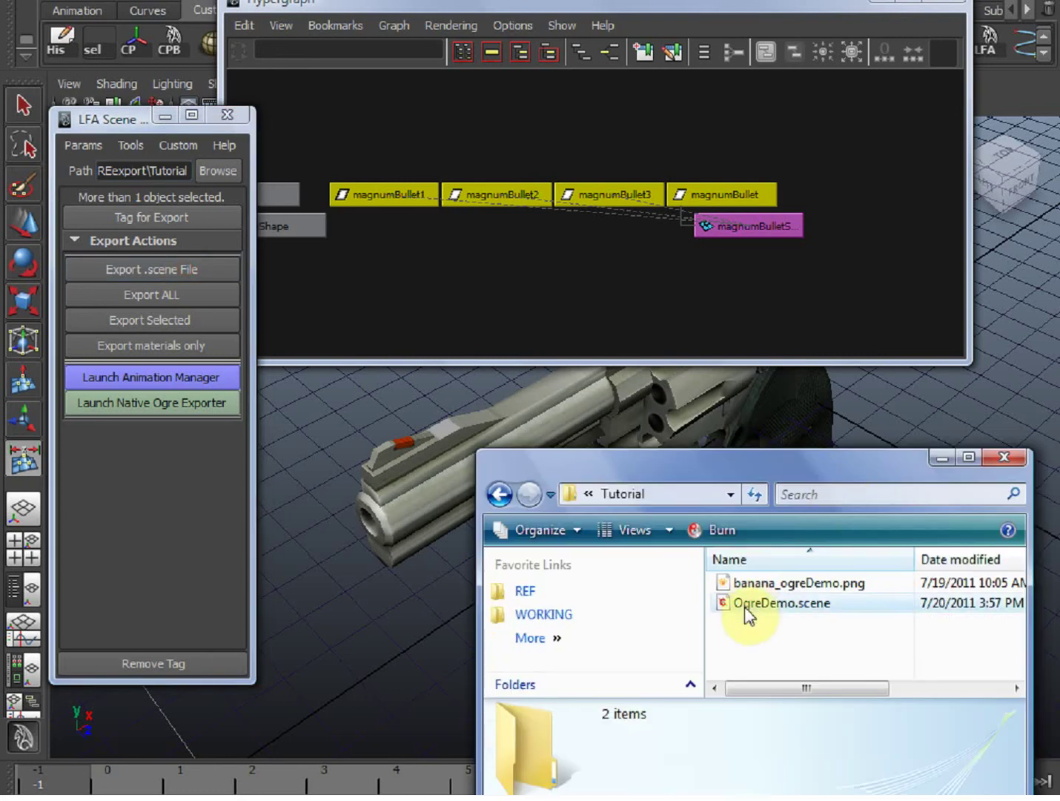
Step: Open OgreDemo.scene from the Tutorial folder in ConTEXT and examine the meshFile attribute of each bullet entity
double_click(744, 603)
drag(900, 24, 782, 46)
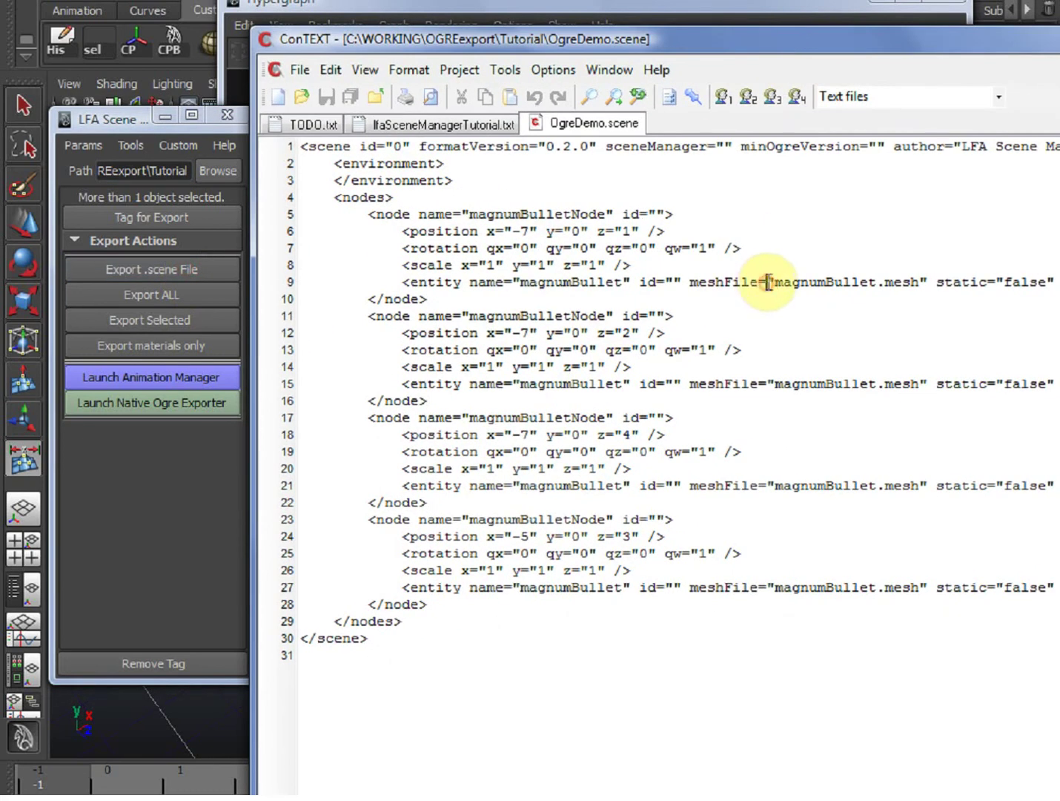
drag(765, 282, 919, 281)
drag(706, 281, 924, 281)
drag(926, 384, 767, 384)
drag(766, 485, 927, 486)
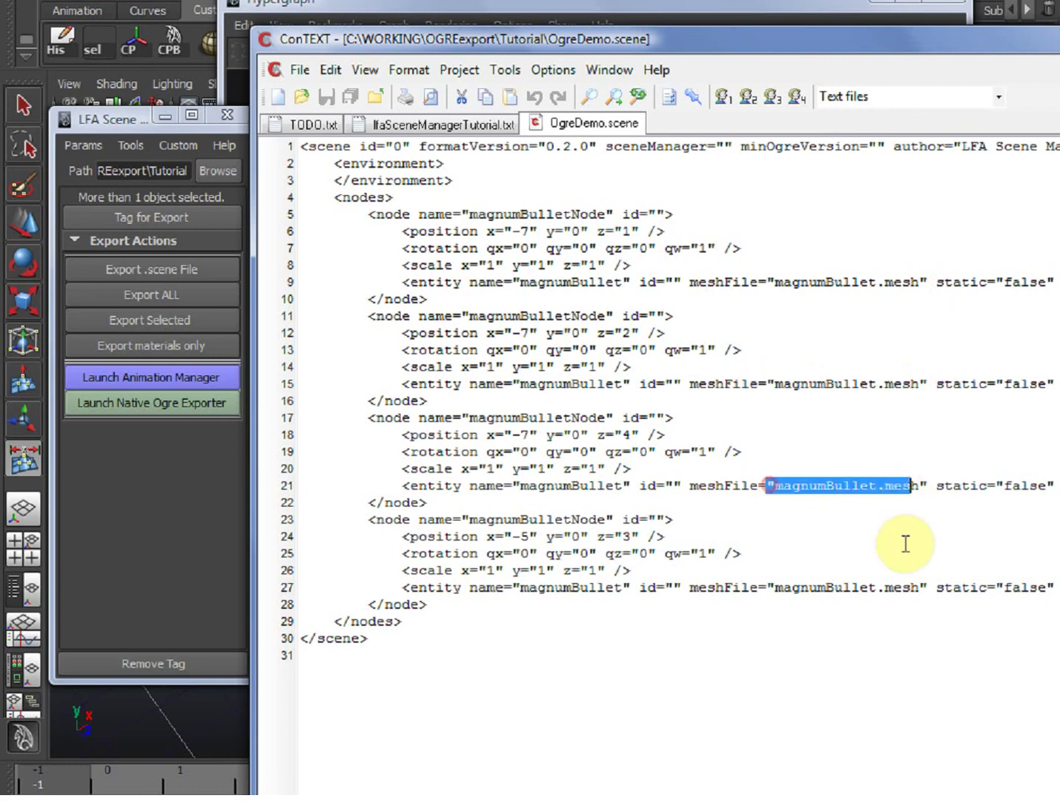
drag(927, 588, 764, 588)
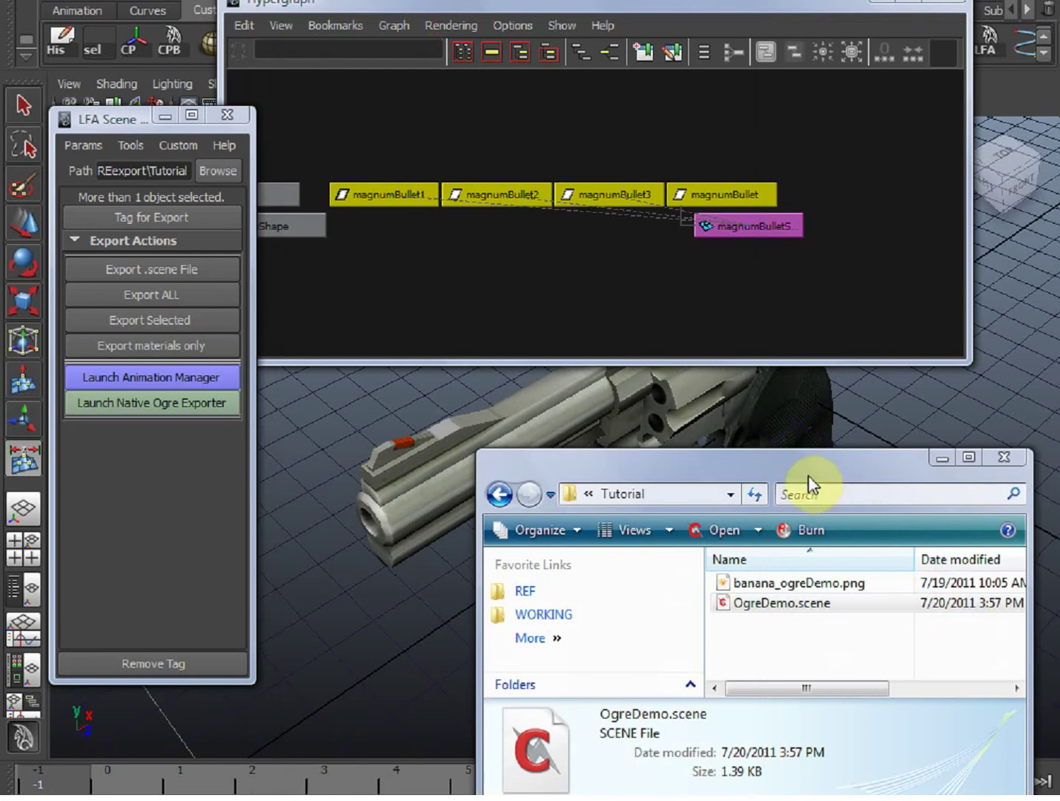
drag(802, 471, 746, 800)
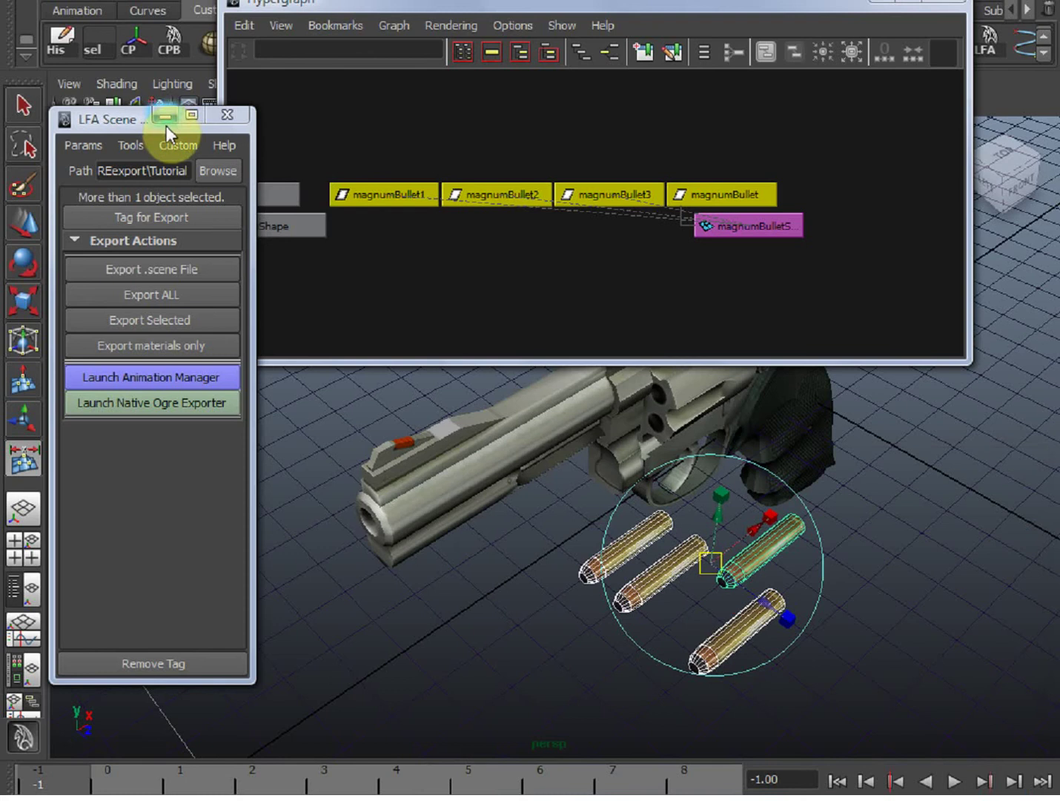
click(132, 147)
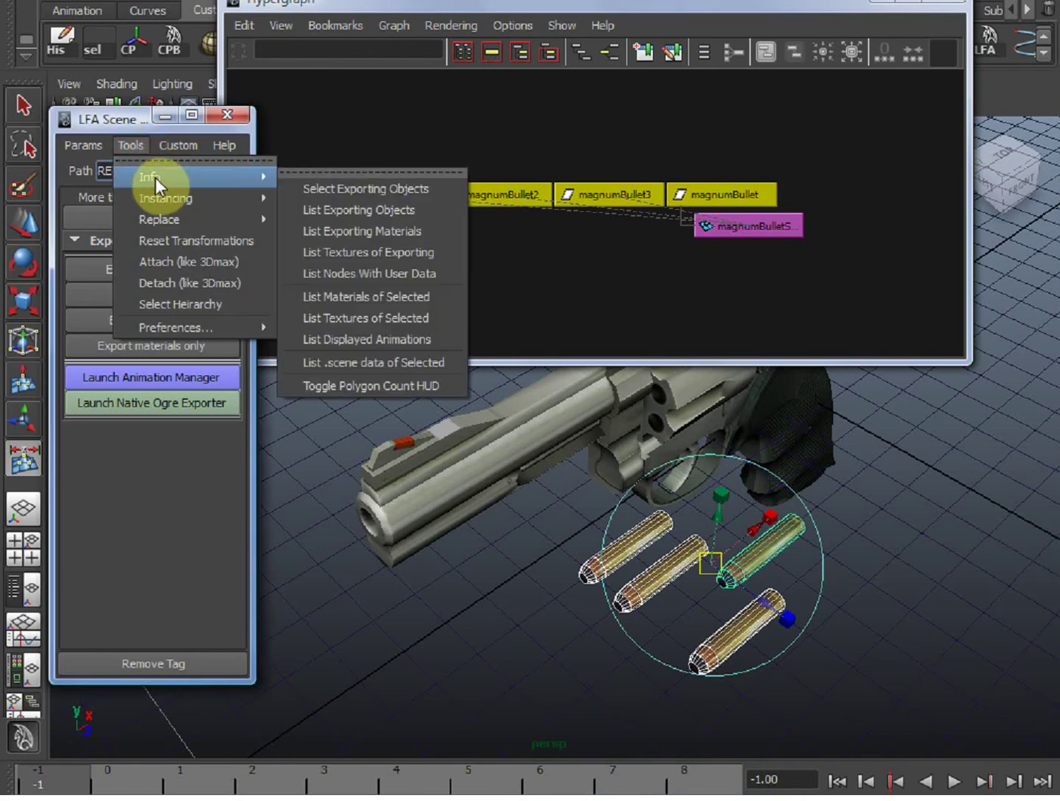
mouse_move(163, 199)
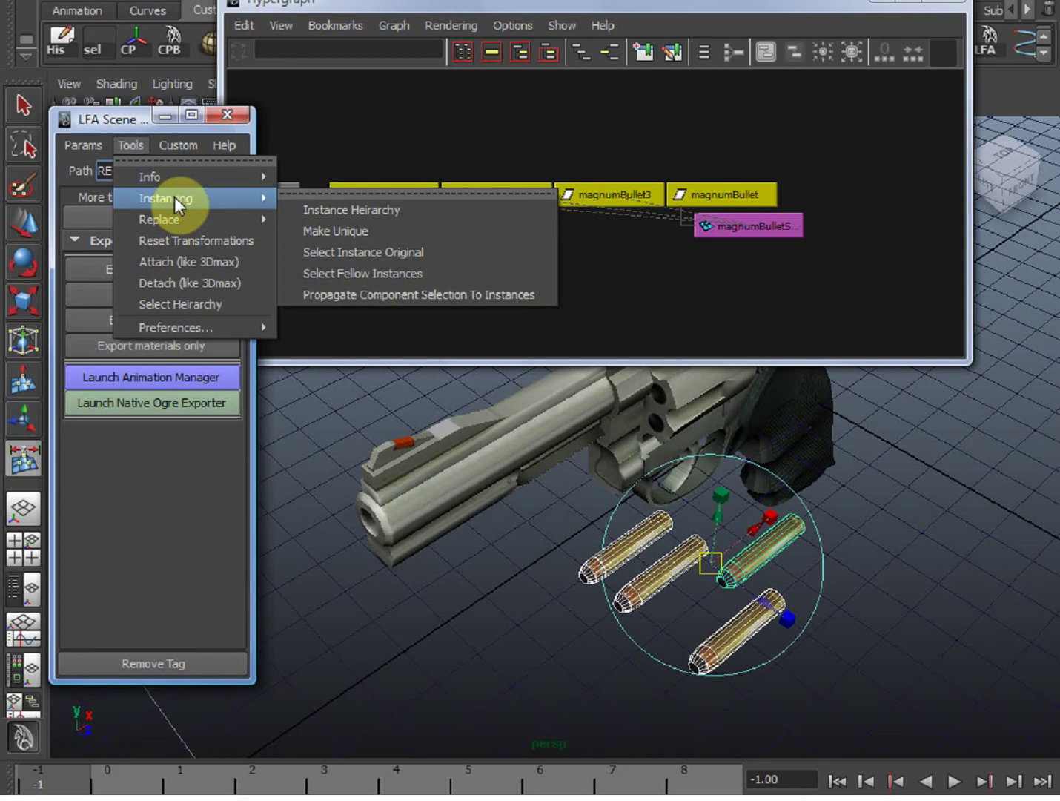
click(745, 210)
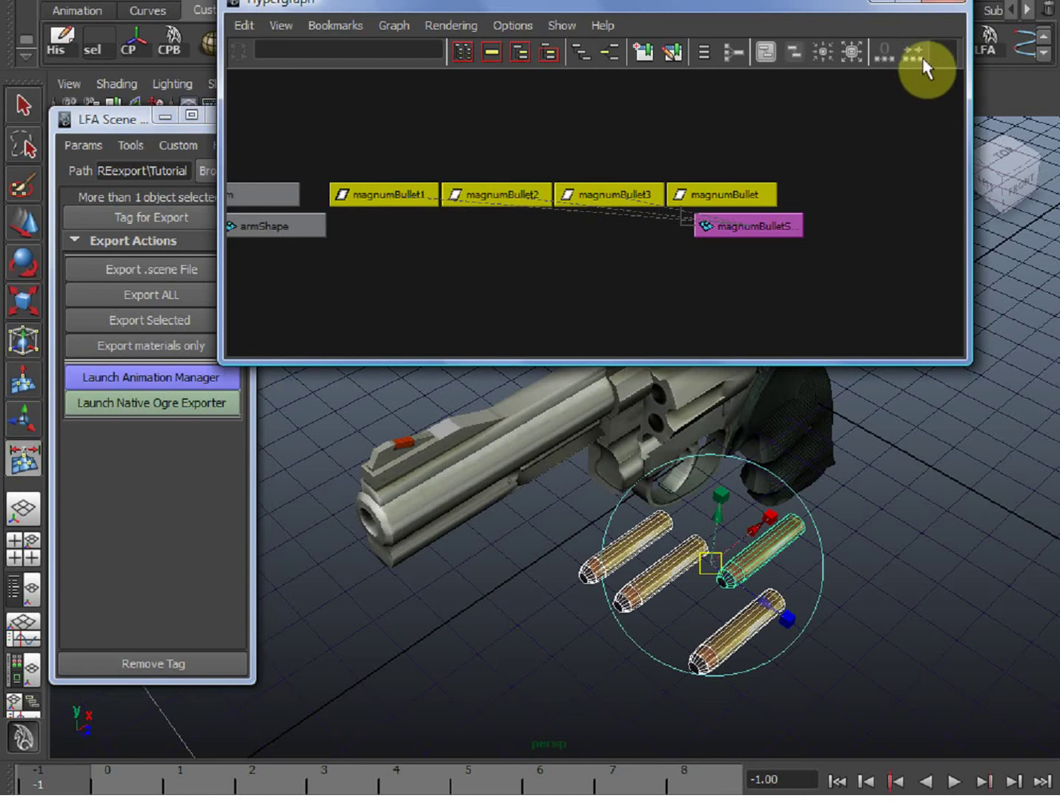
Step: Close the Hypergraph, select the four bullets, and mark them as the objects to replace
click(940, 1)
alt+middle_drag(704, 563, 689, 512)
alt+right_drag(690, 511, 784, 639)
drag(823, 630, 498, 457)
alt+drag(794, 509, 770, 514)
alt+right_drag(770, 514, 776, 513)
alt+middle_drag(870, 447, 852, 476)
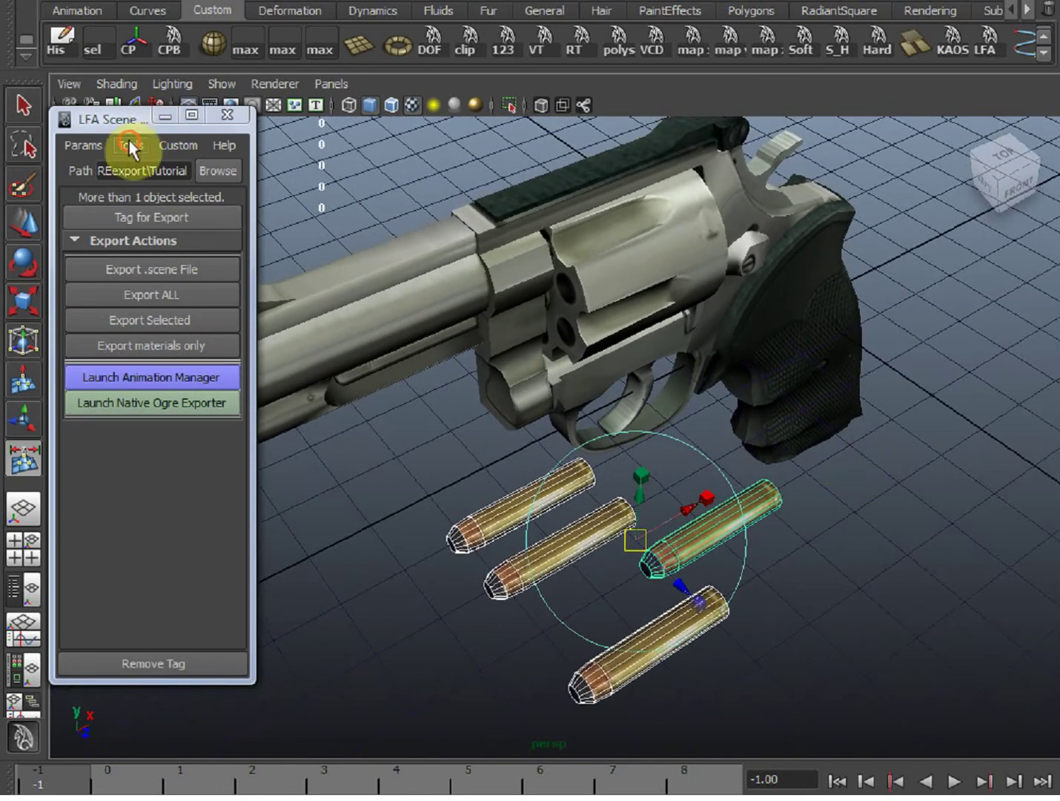
click(132, 146)
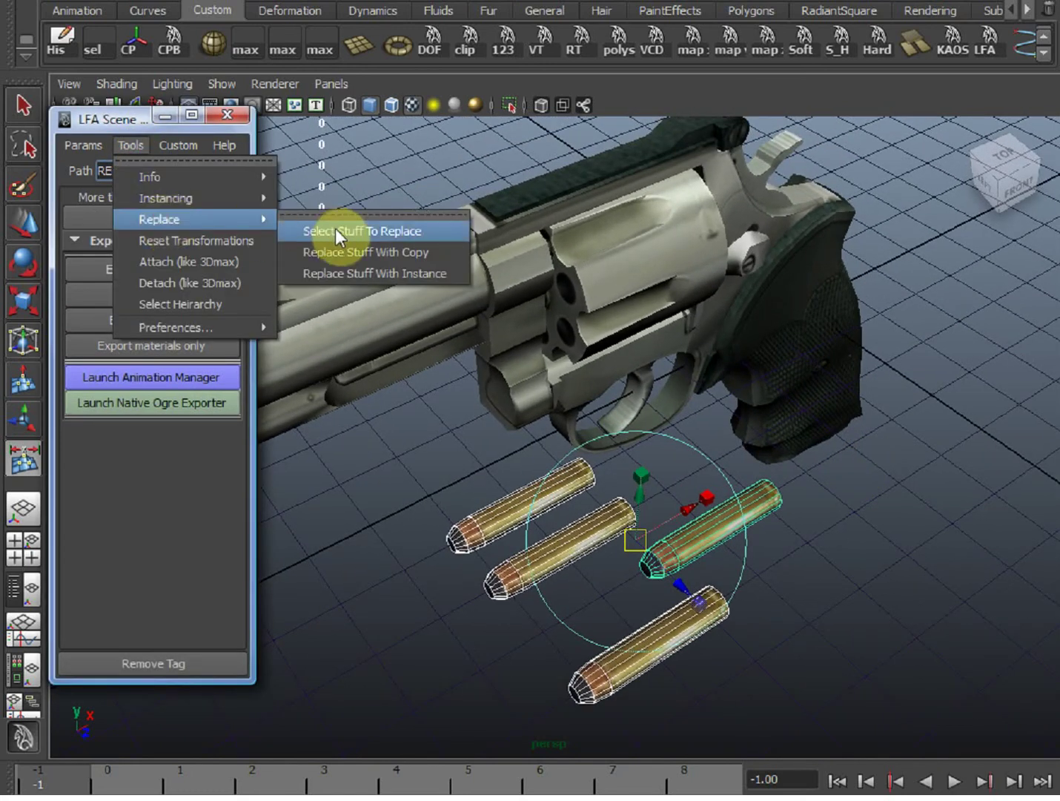
click(335, 231)
Step: Replace the marked bullets with copies of the revolver's hammer
click(770, 162)
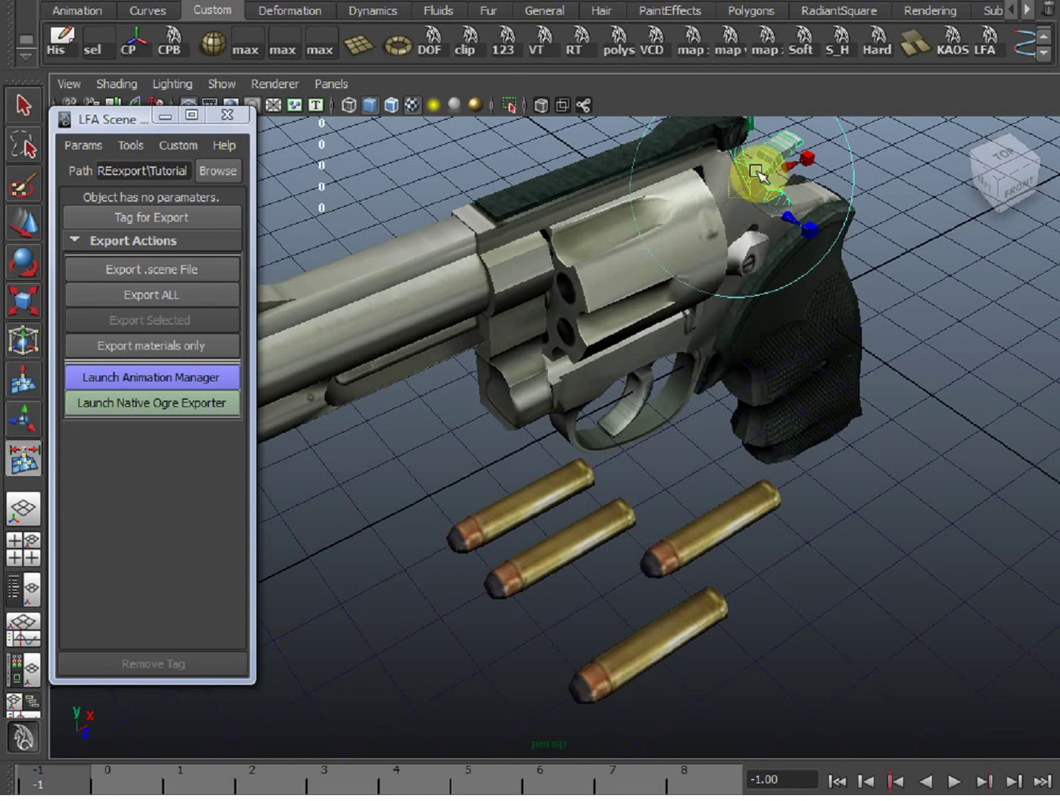
click(130, 144)
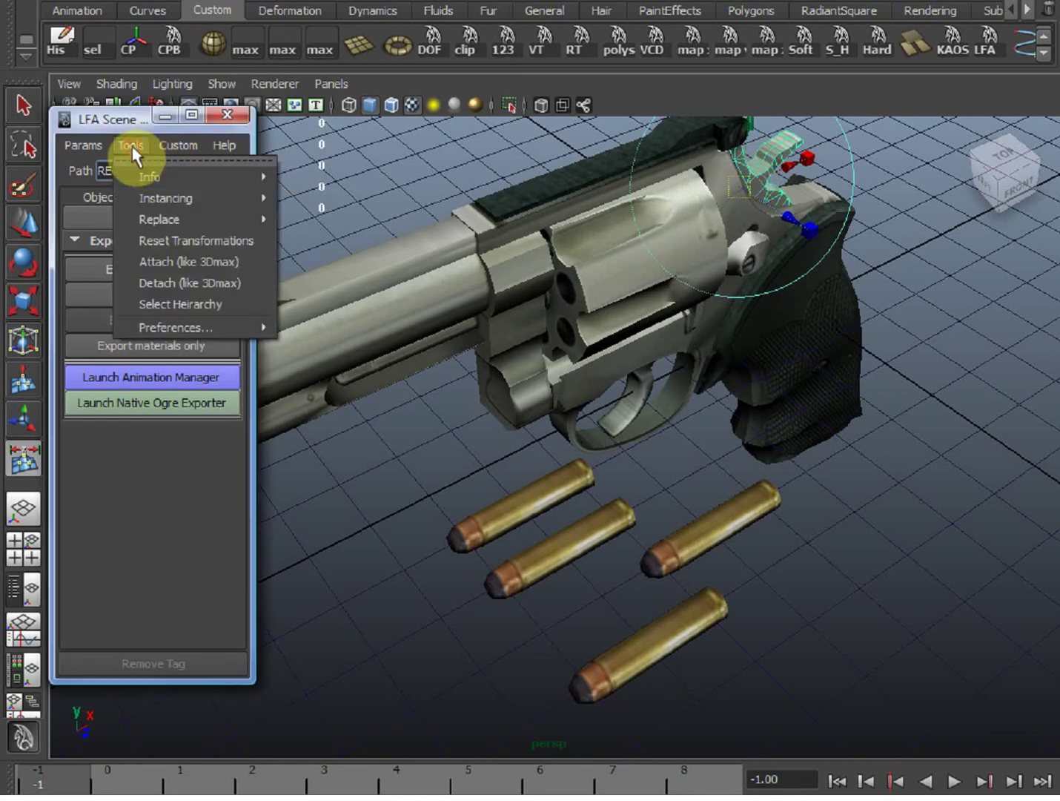
mouse_move(159, 219)
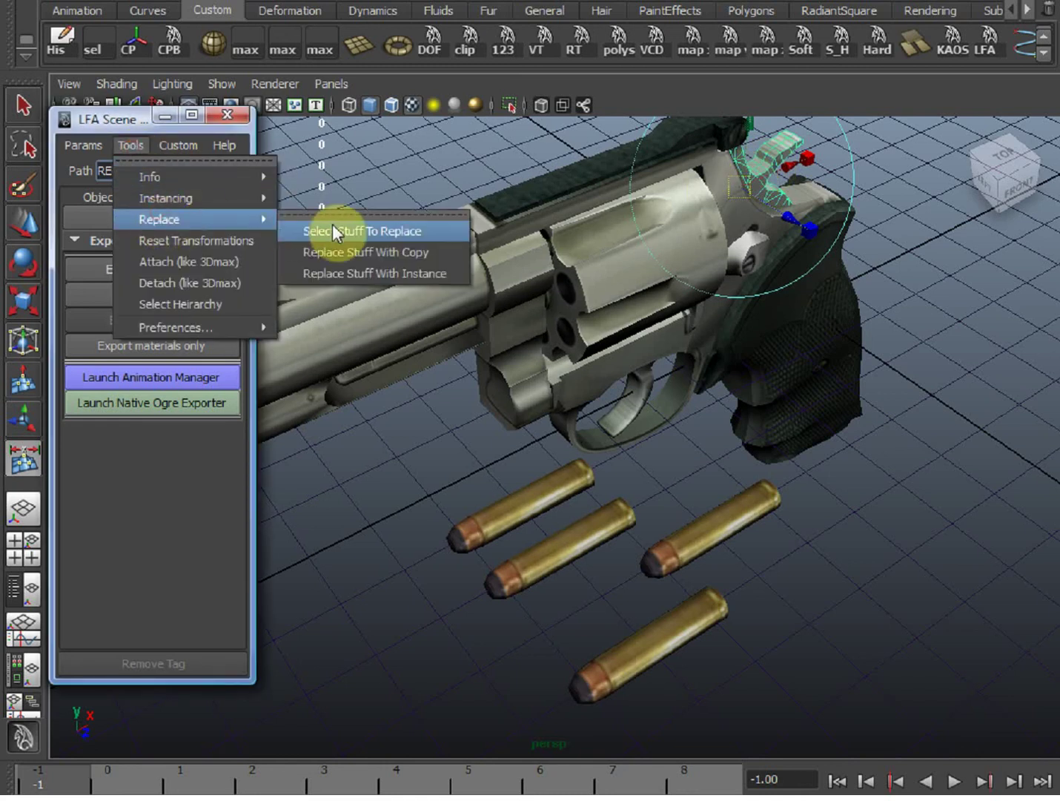
click(382, 252)
alt+drag(696, 560, 777, 543)
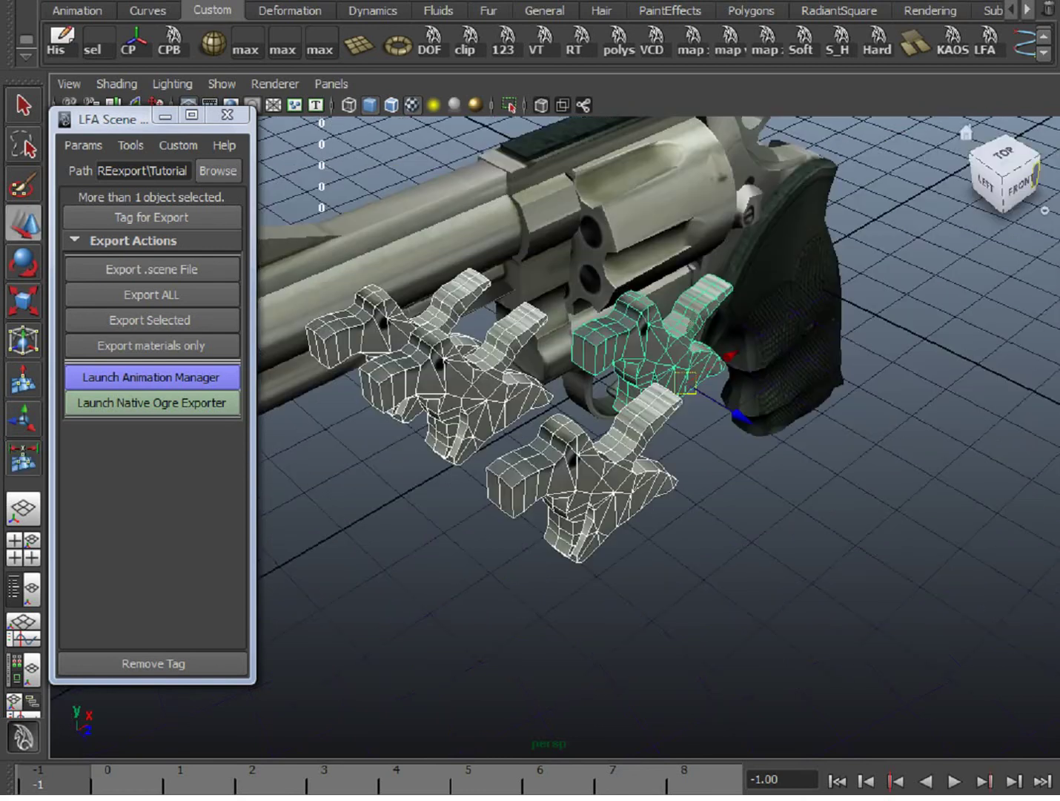
Step: Undo the replacement of the bullets with hammer copies
click(753, 496)
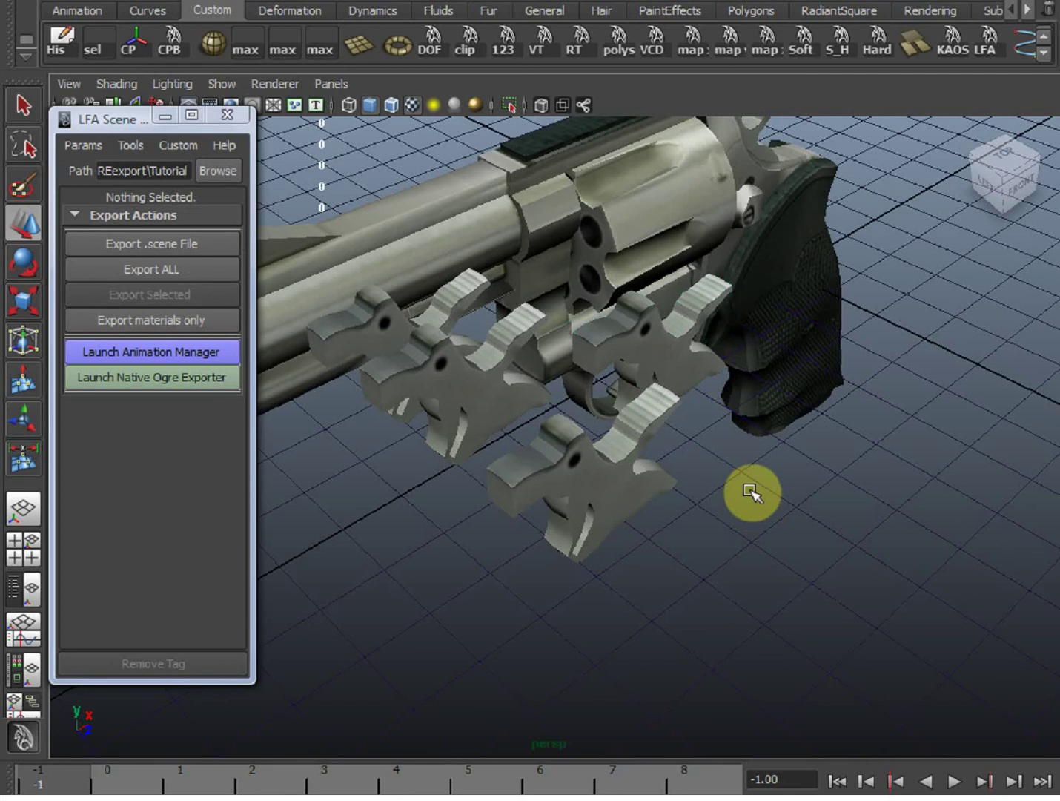
key(ctrl+z)
key(ctrl+z)
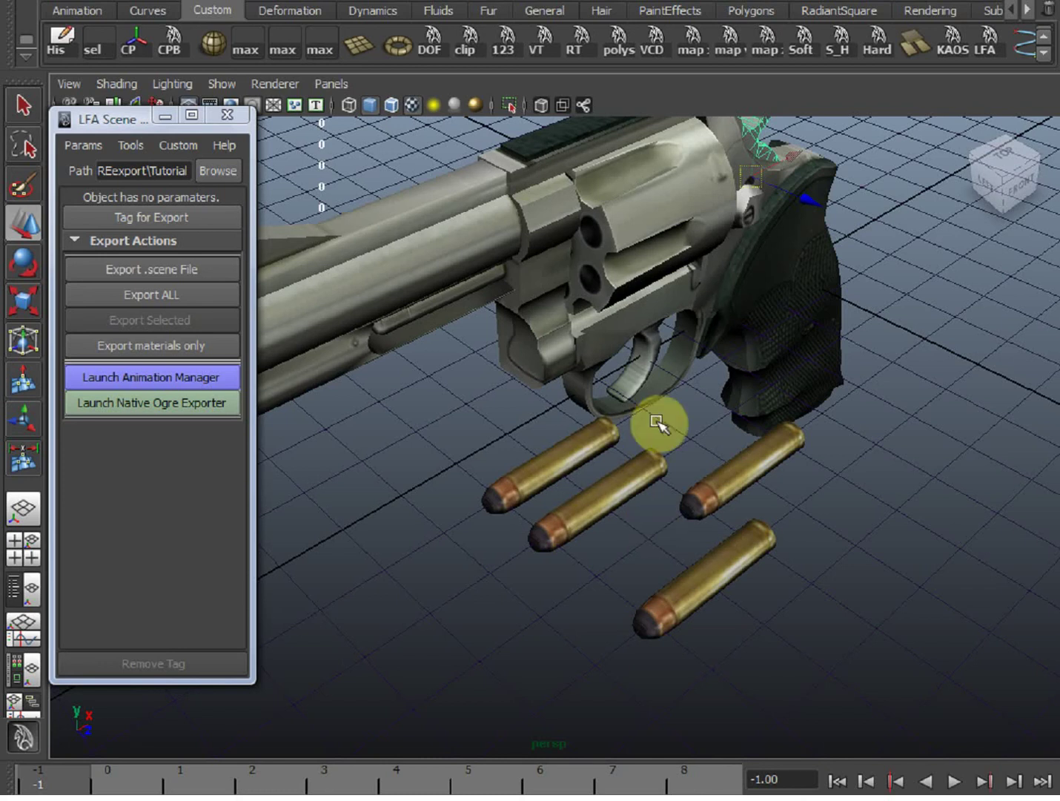
Step: Set the magnumBullet1 instance's node ID to "collectable" and its entity ID to "blahbalh"
click(526, 485)
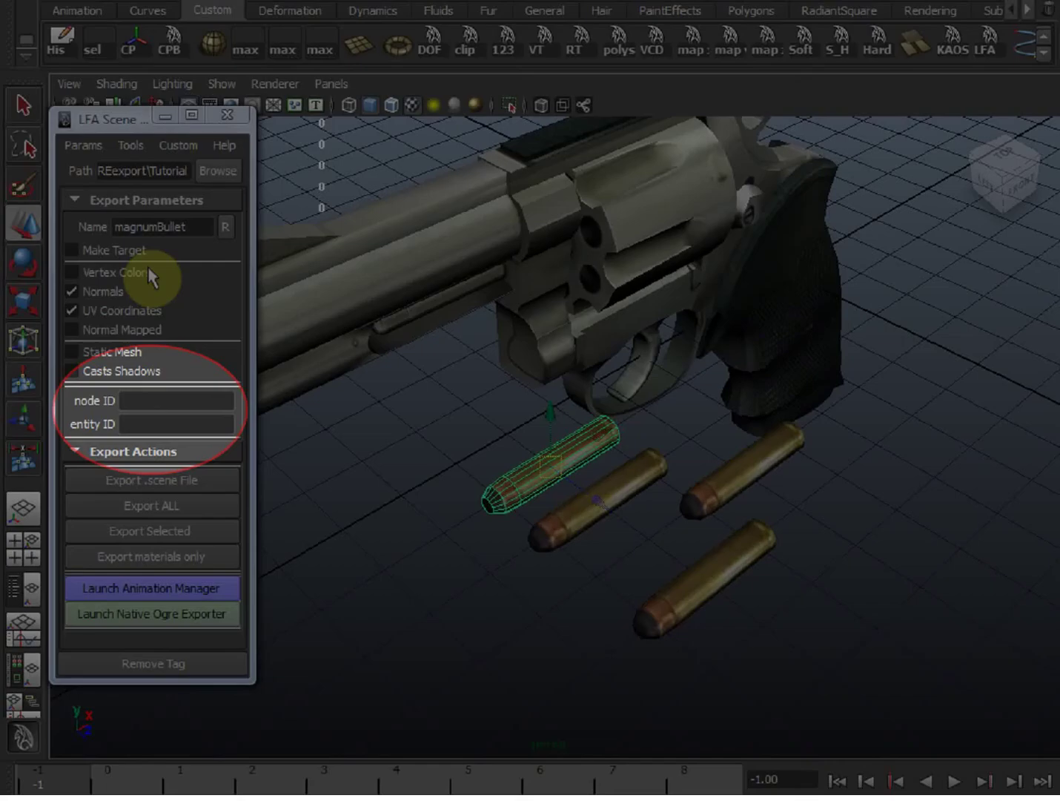
click(102, 399)
click(156, 401)
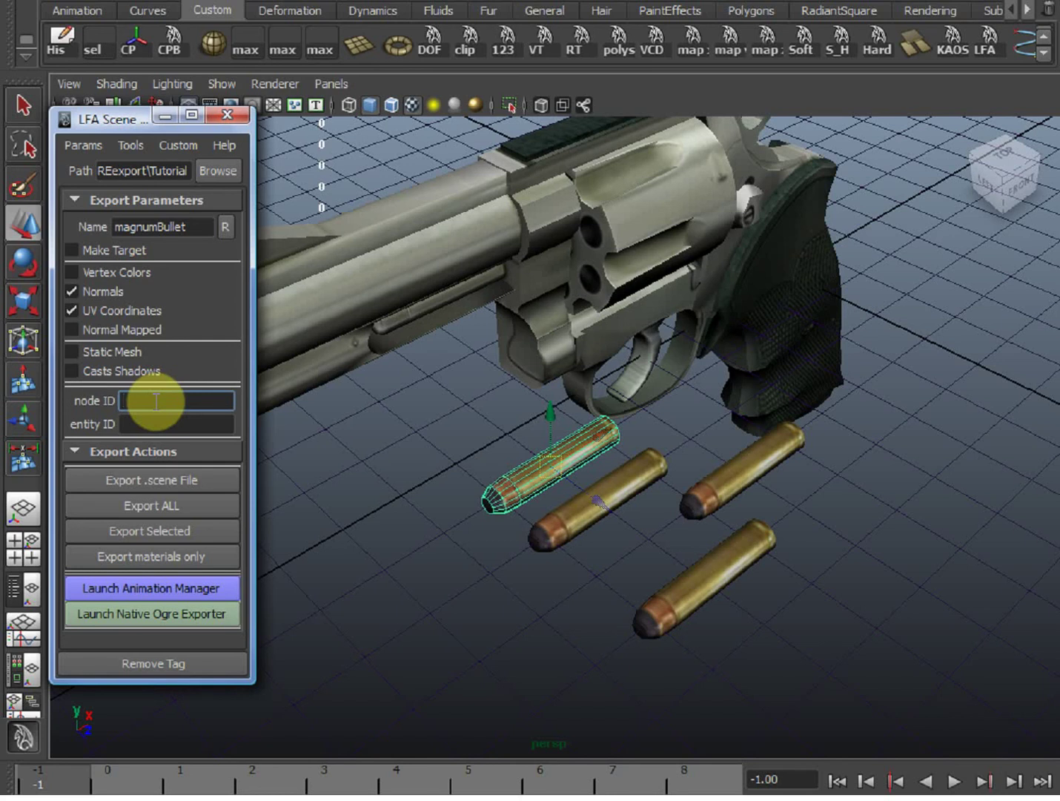
click(986, 641)
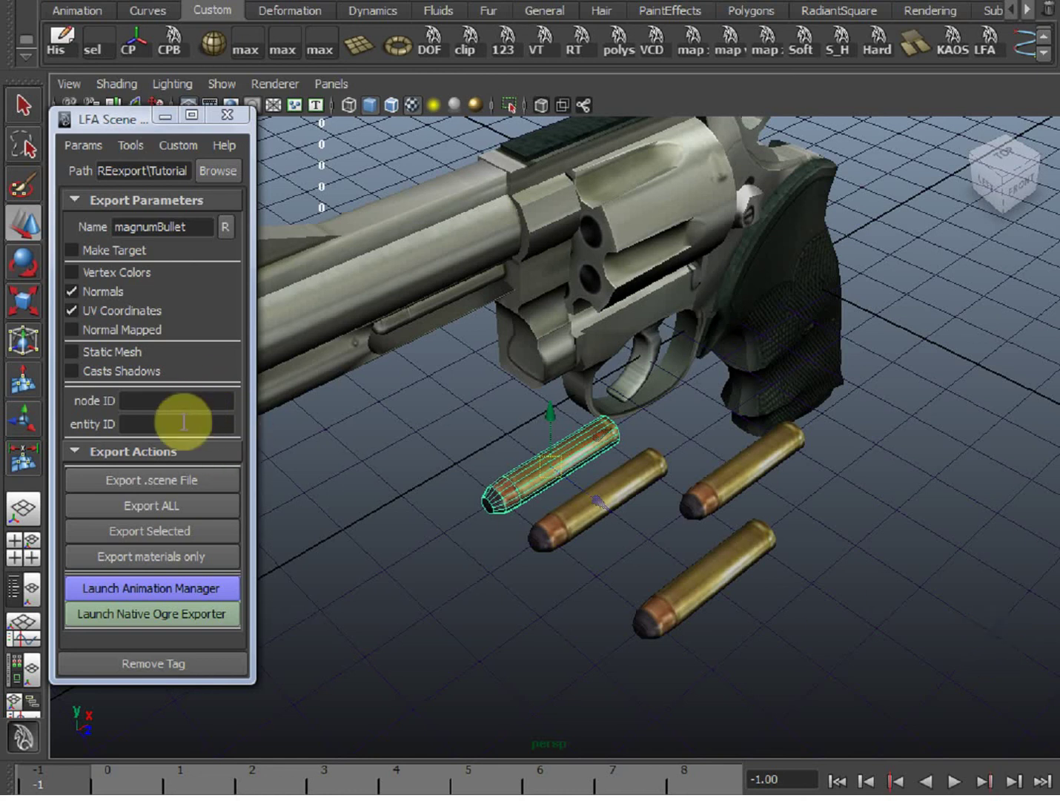
click(168, 404)
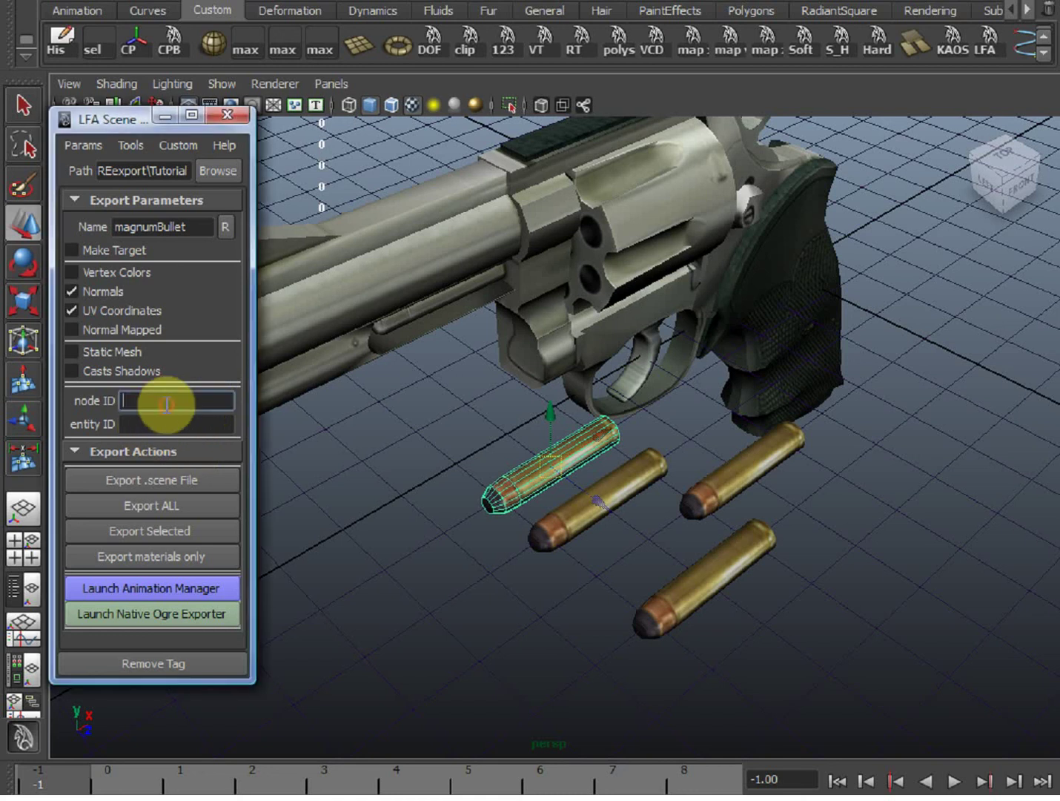
text(collectable)
click(165, 424)
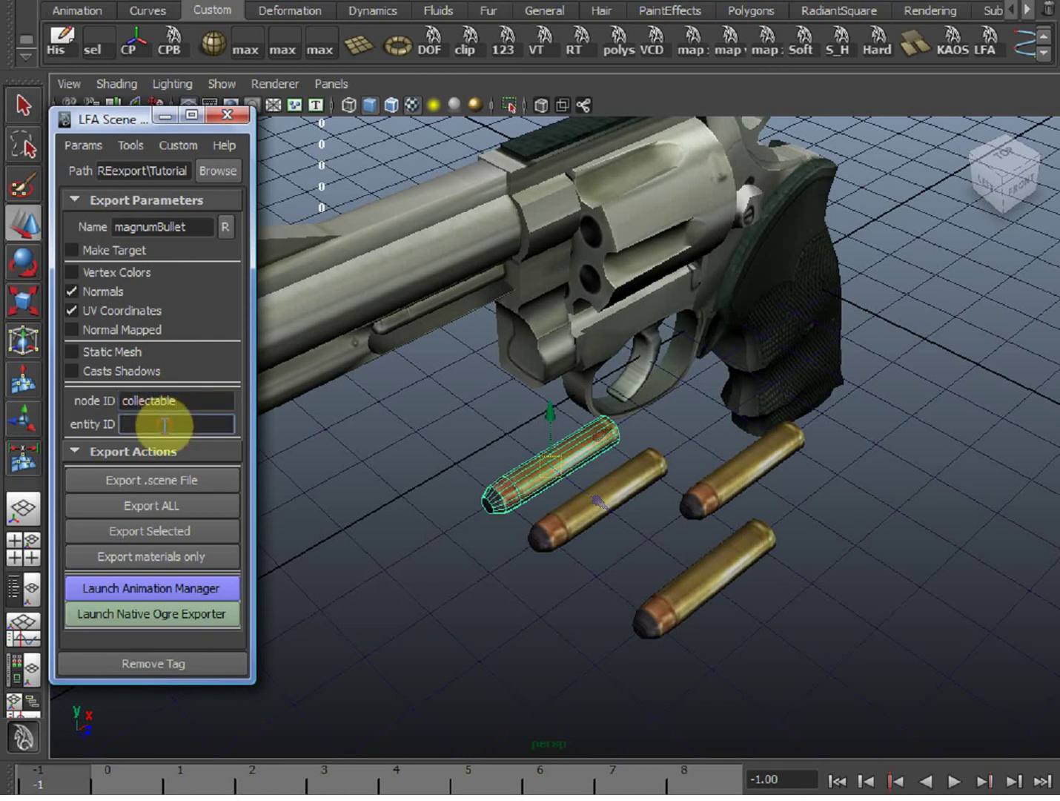
text(blahbalh)
Step: List the .scene data of the selected bullet in the Script Editor
click(131, 148)
mouse_move(152, 184)
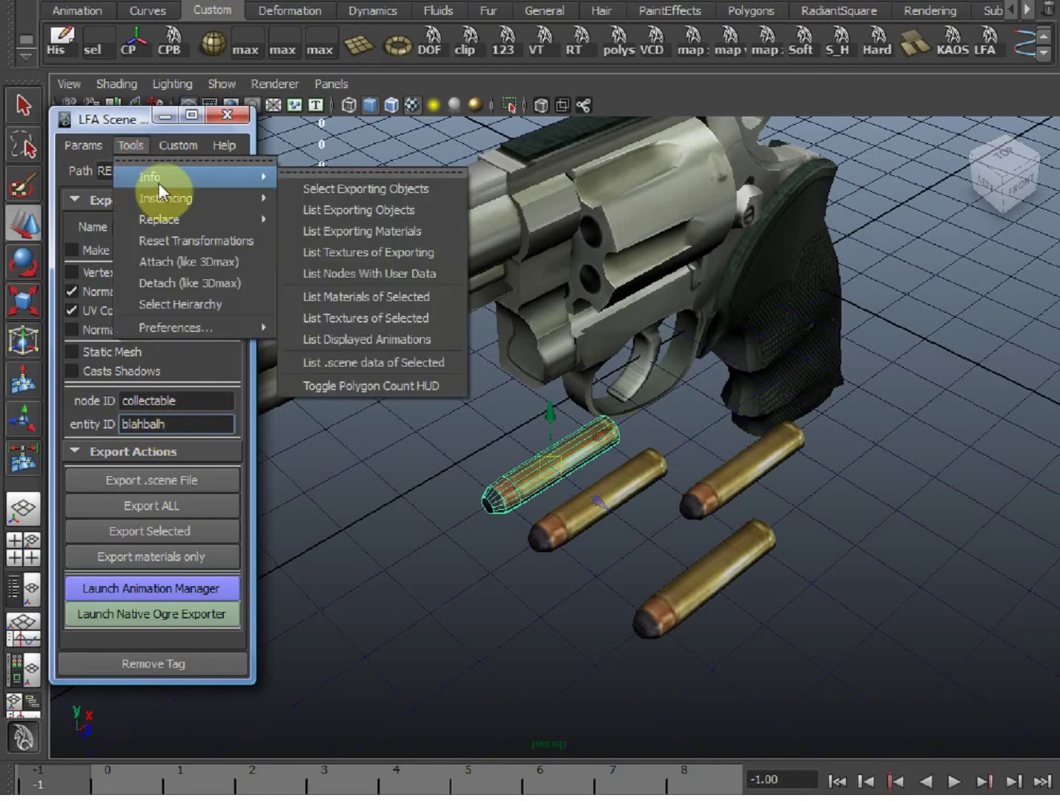
click(402, 372)
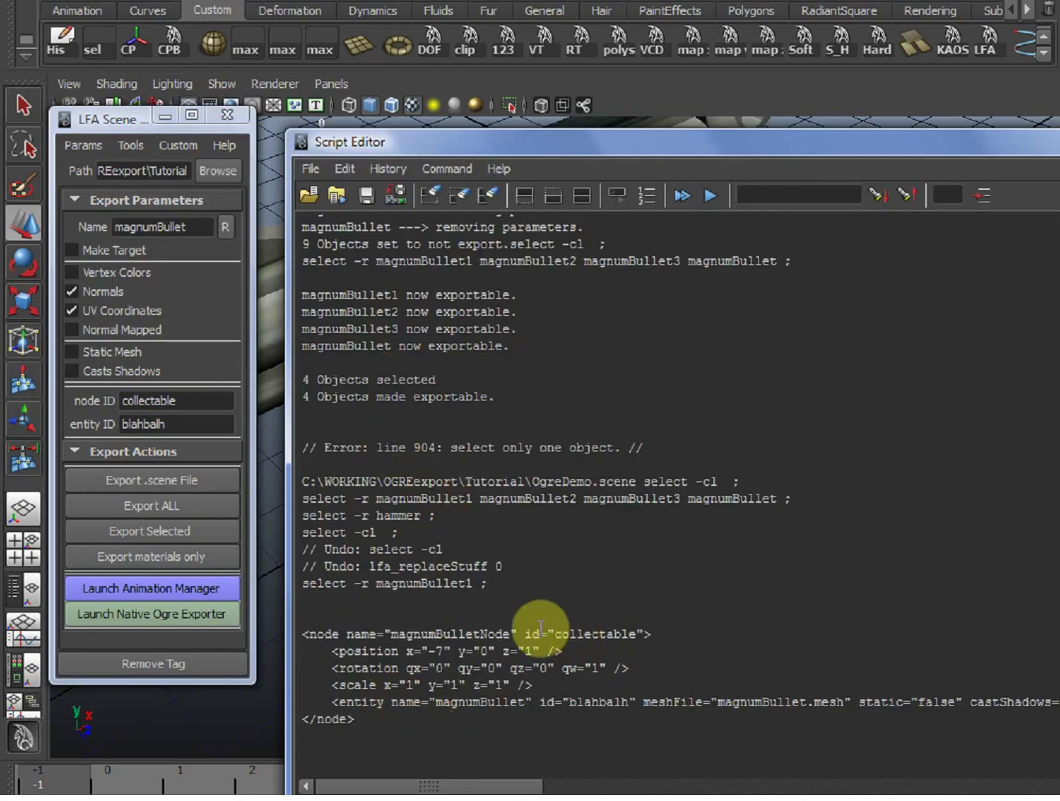
Step: Examine the node and entity ID attributes in the bullet's listed .scene data, and close the Script Editor
drag(521, 632, 644, 634)
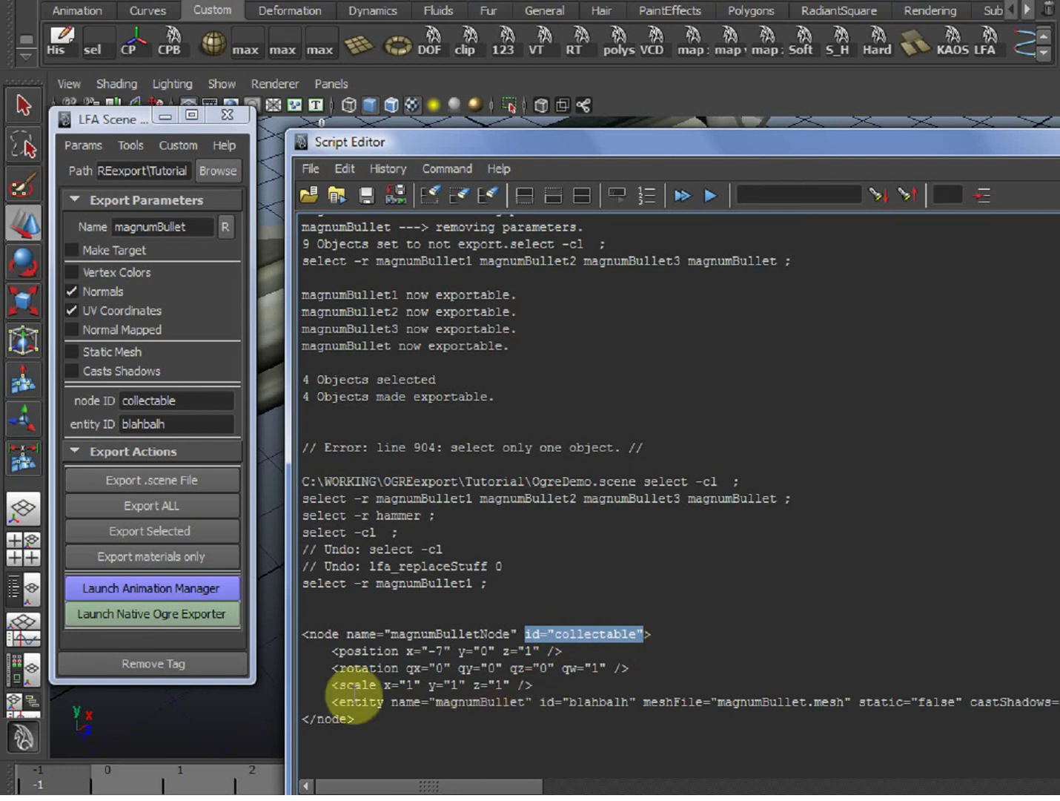
drag(340, 702, 391, 702)
drag(539, 702, 642, 701)
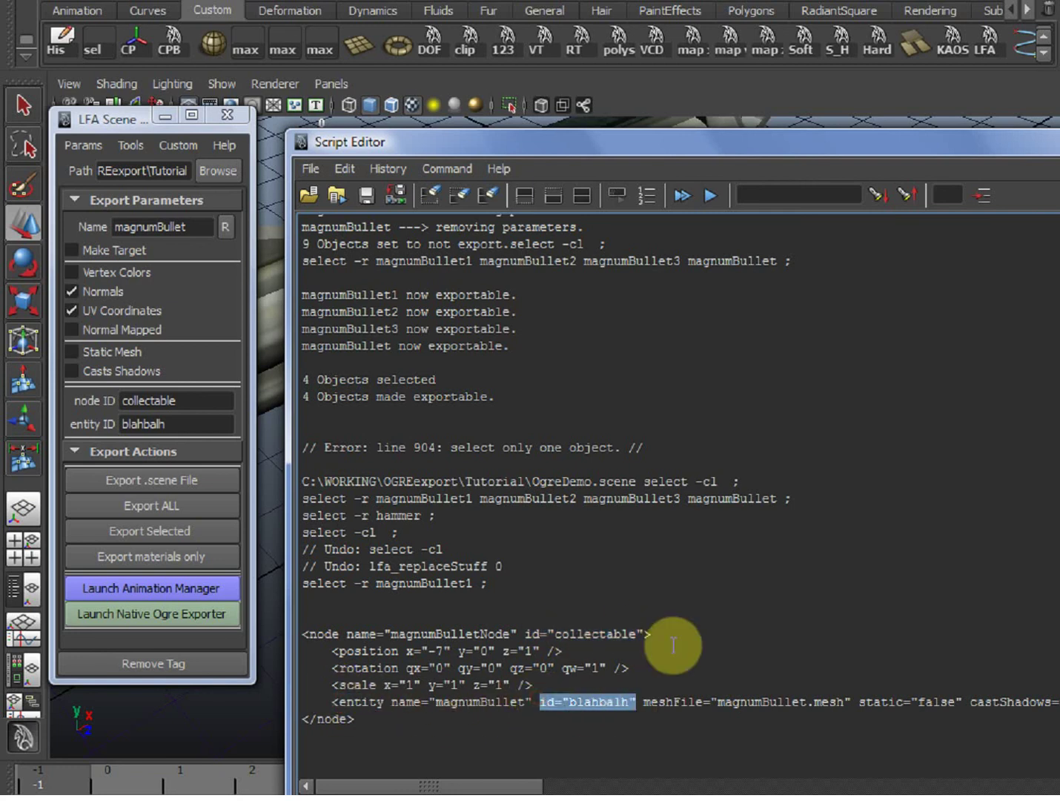
drag(986, 149, 605, 273)
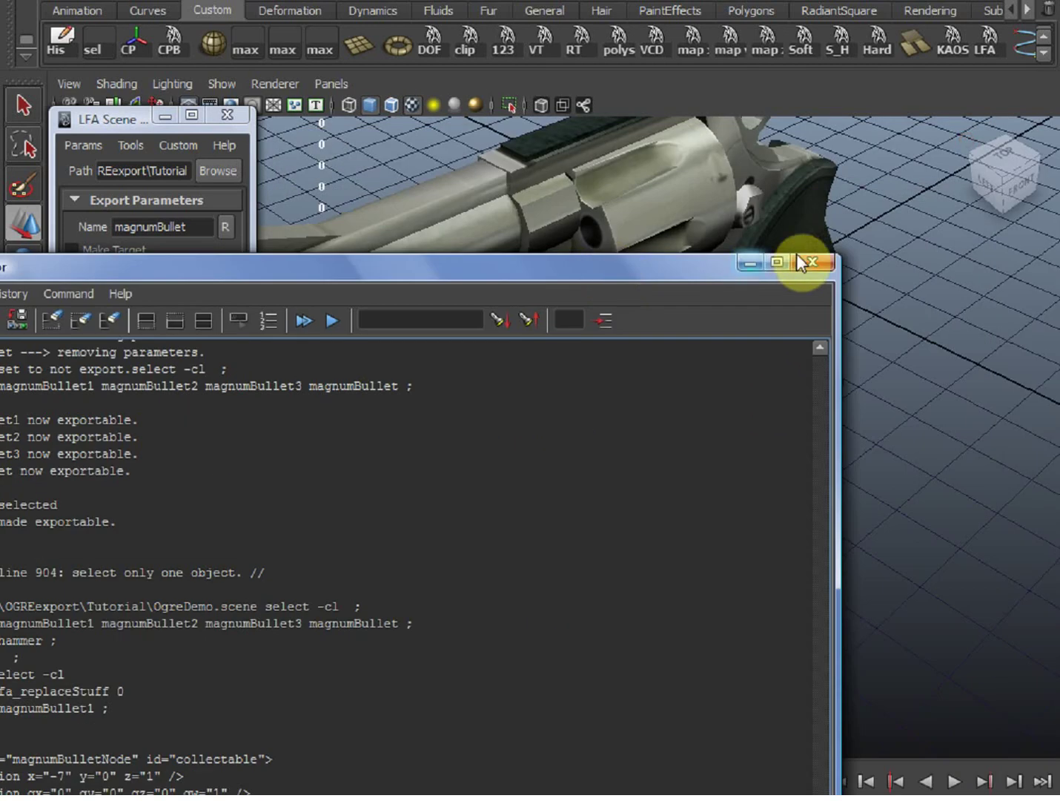
click(815, 263)
Step: Add an Environment Settings node with nothing selected and move it beside the bullets to -4, 0, 4
click(383, 429)
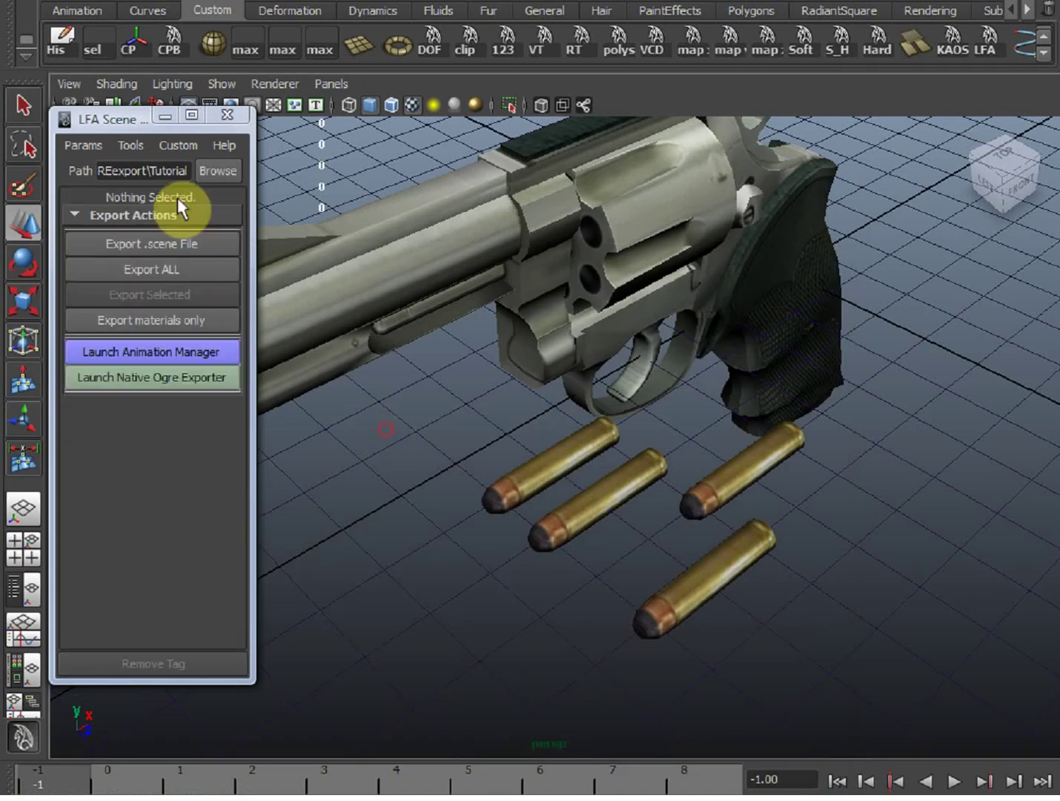
click(84, 144)
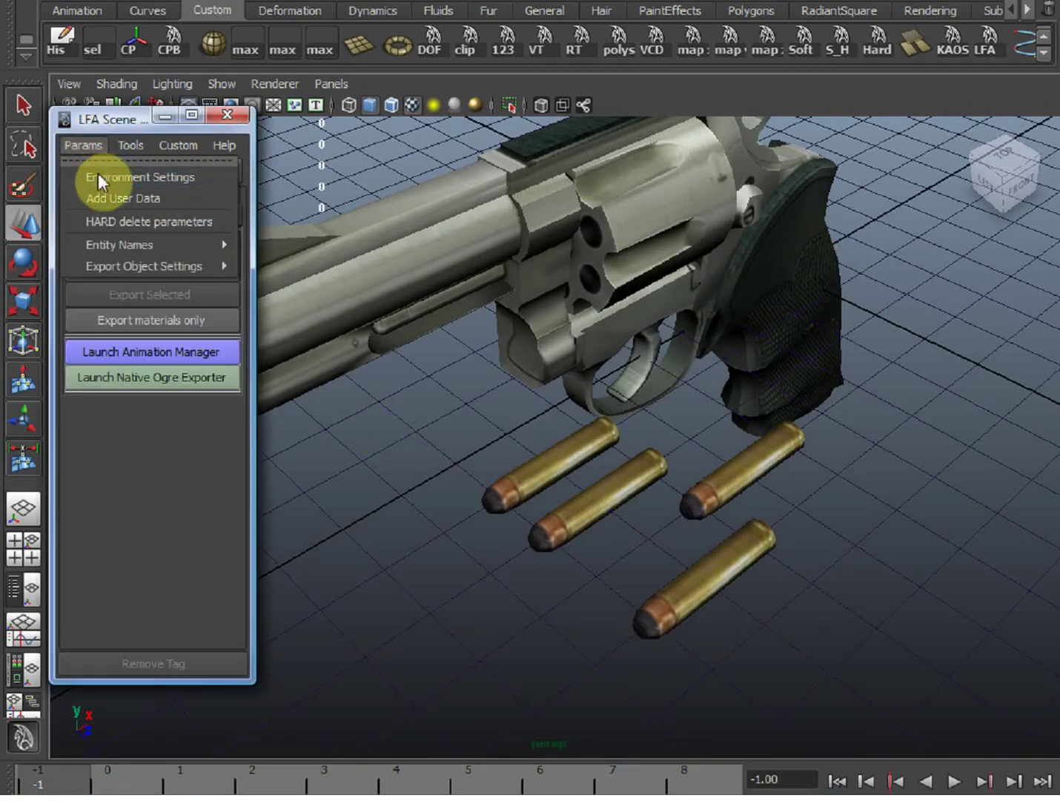
click(103, 179)
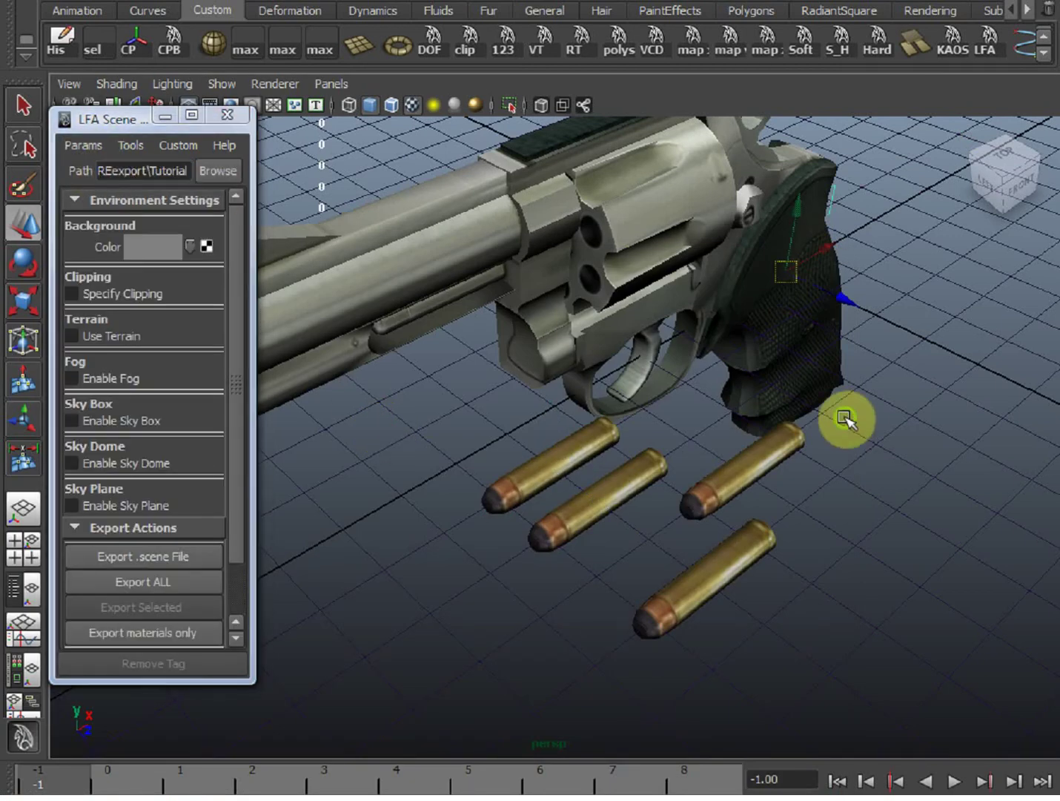
alt+middle_drag(845, 420, 808, 456)
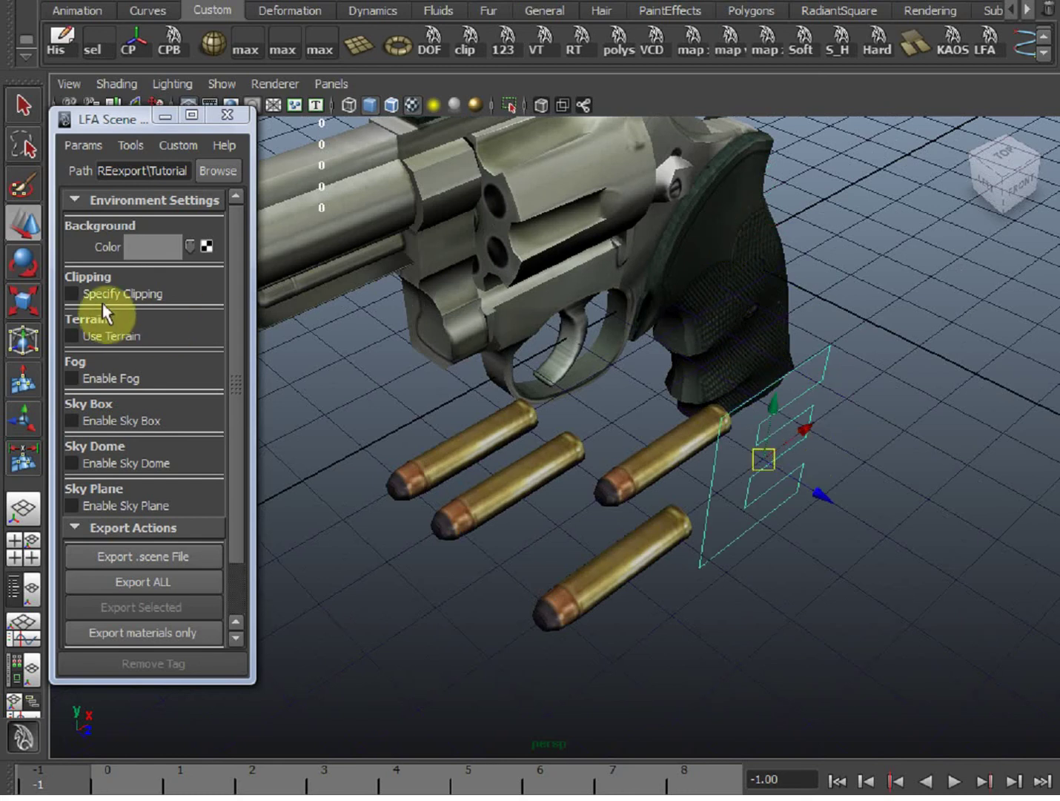
Step: Enable Specify Clipping, Use Terrain, Sky Dome and Sky Plane in the environment settings
click(71, 293)
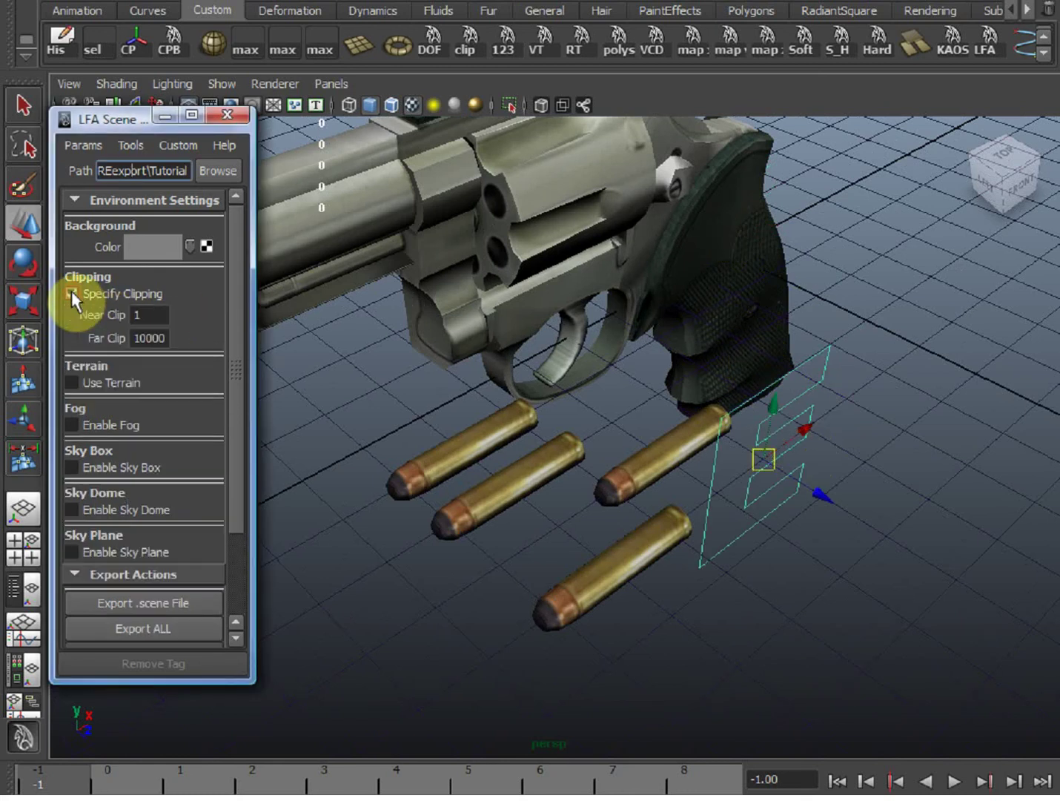
click(71, 398)
scroll(75, 386, down, 3)
click(72, 406)
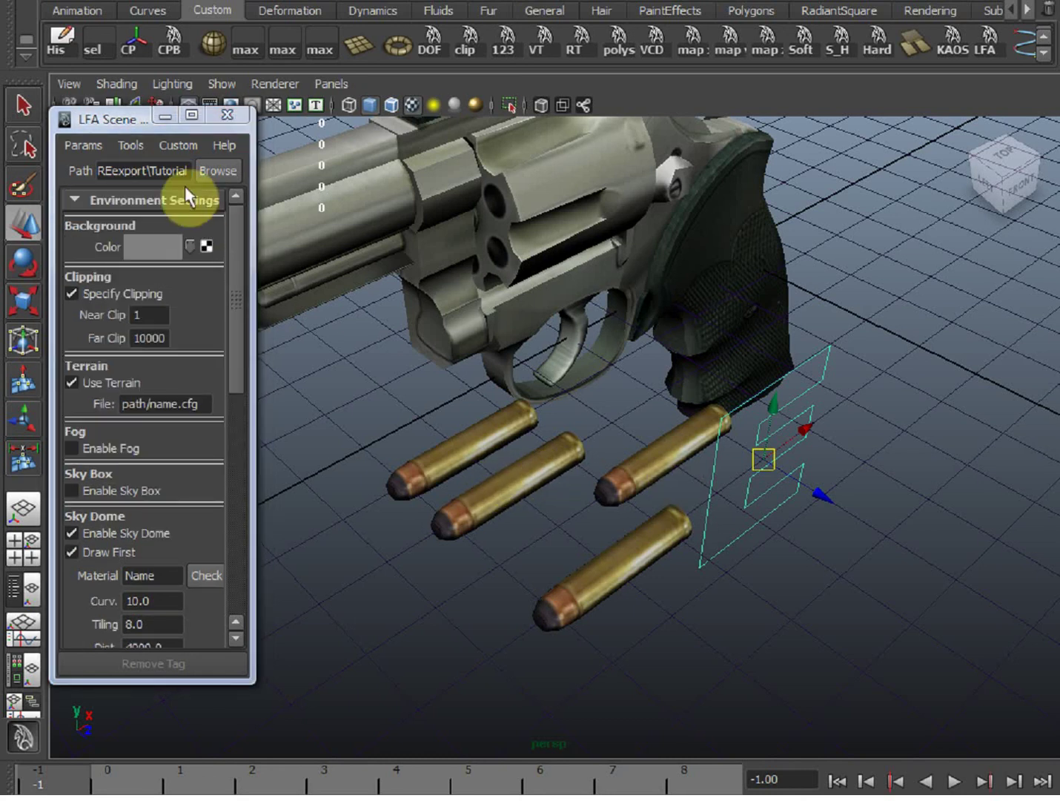
Step: List the .scene data of the environment node and examine its environment and terrain block in the Script Editor
click(132, 137)
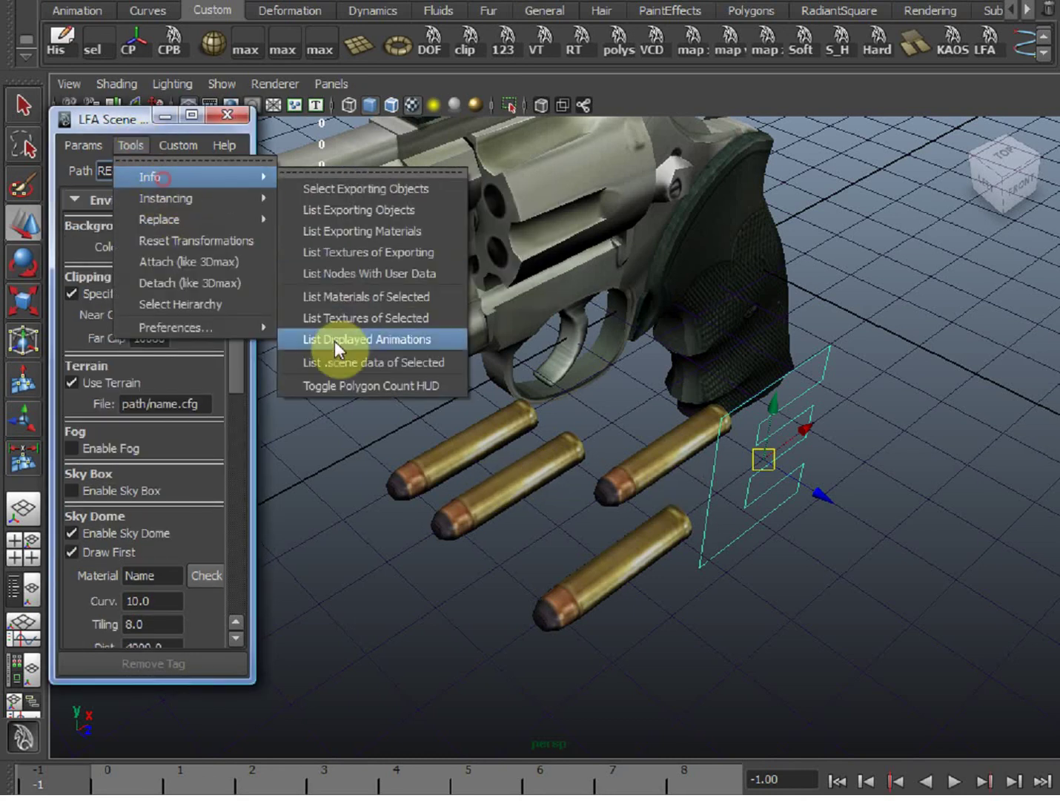
click(337, 358)
drag(452, 271, 857, 144)
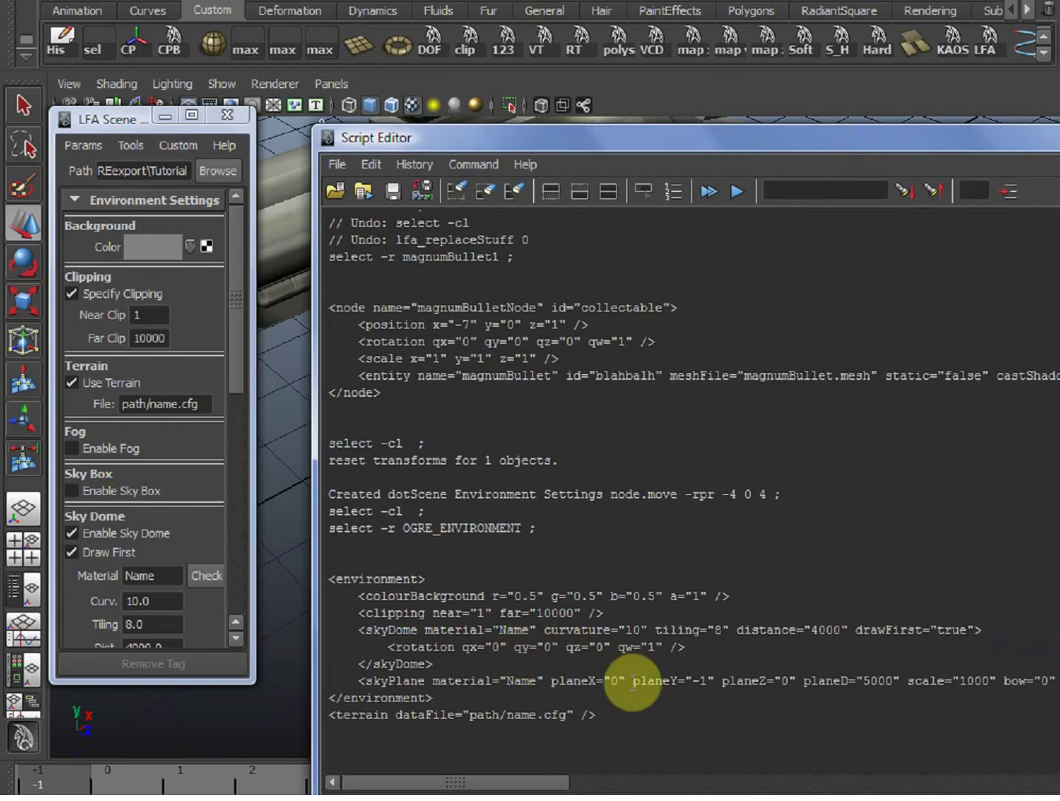
drag(458, 697, 301, 580)
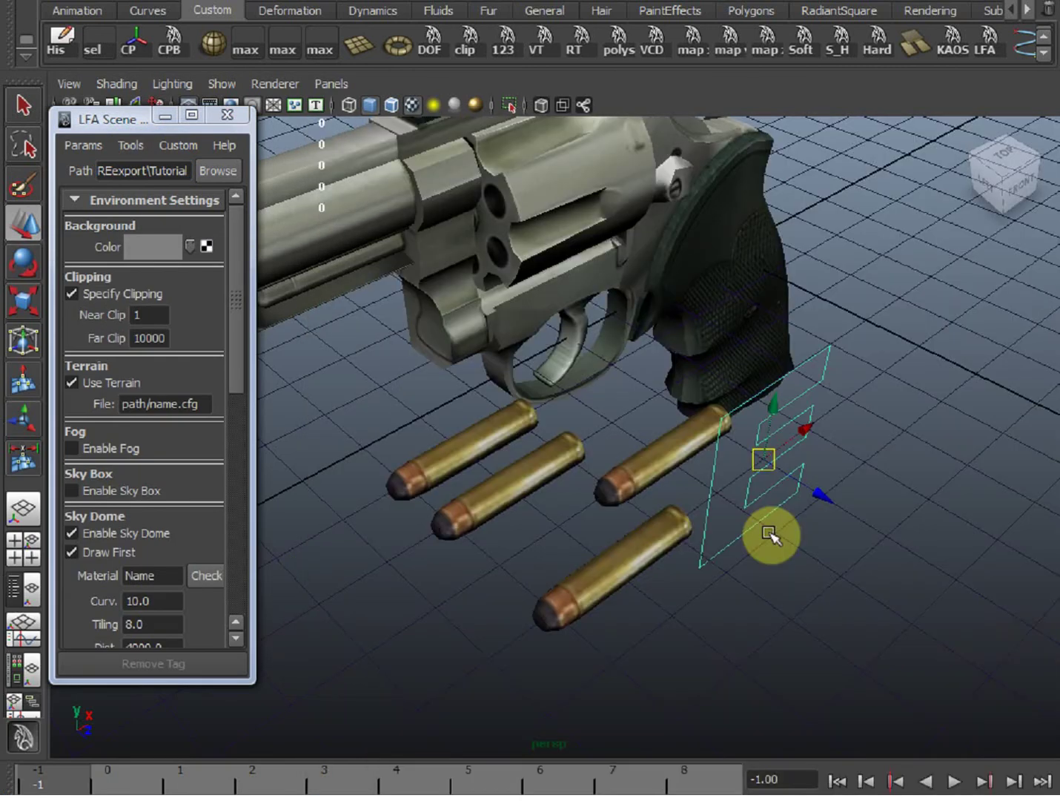
Step: Create a locator and move it beside the environment node to -5, 0, 6
click(831, 276)
key(space)
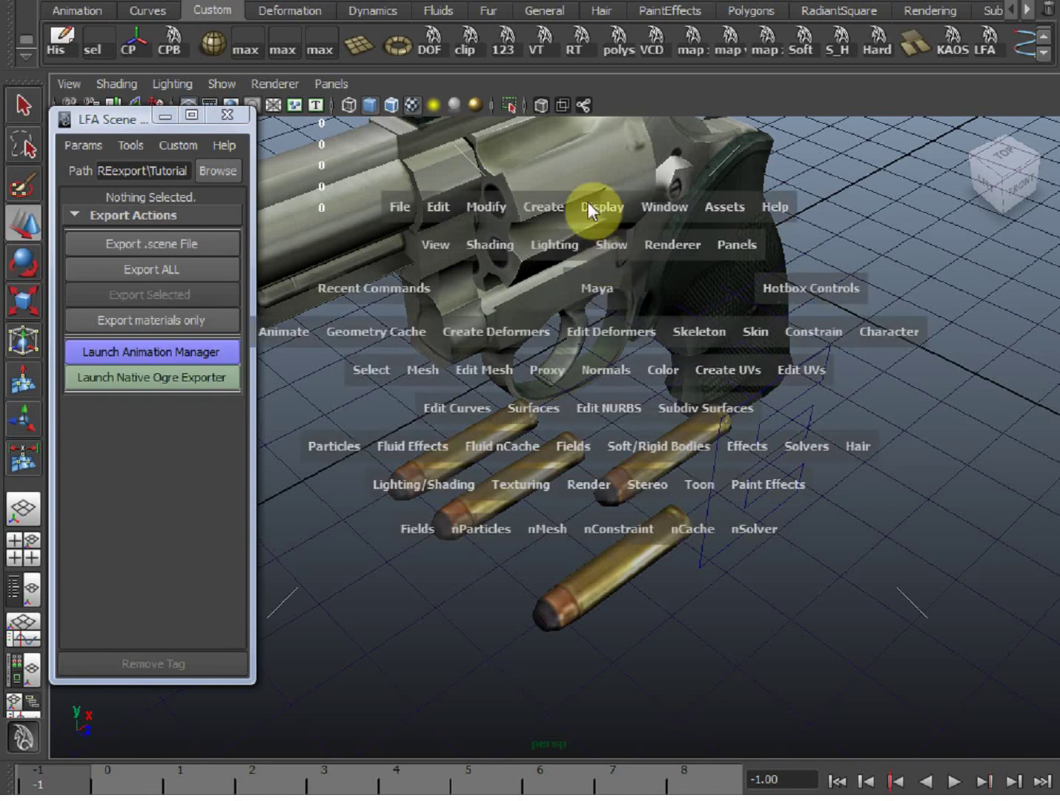
click(545, 208)
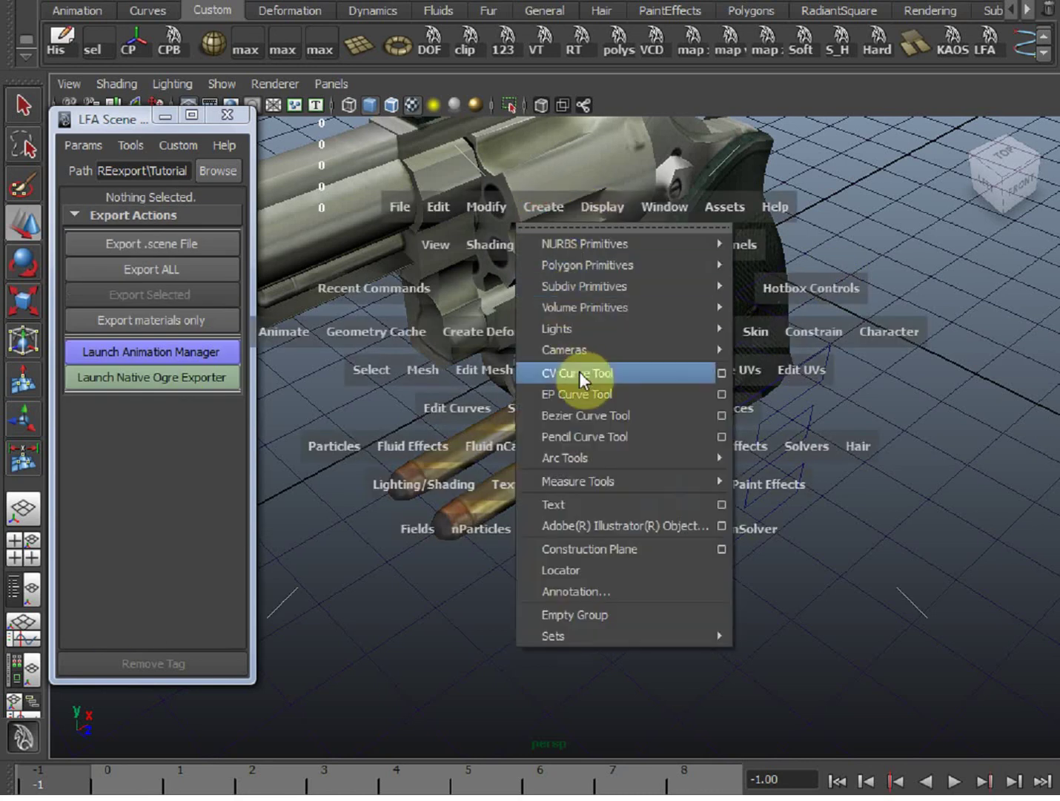
click(602, 573)
drag(849, 501, 822, 573)
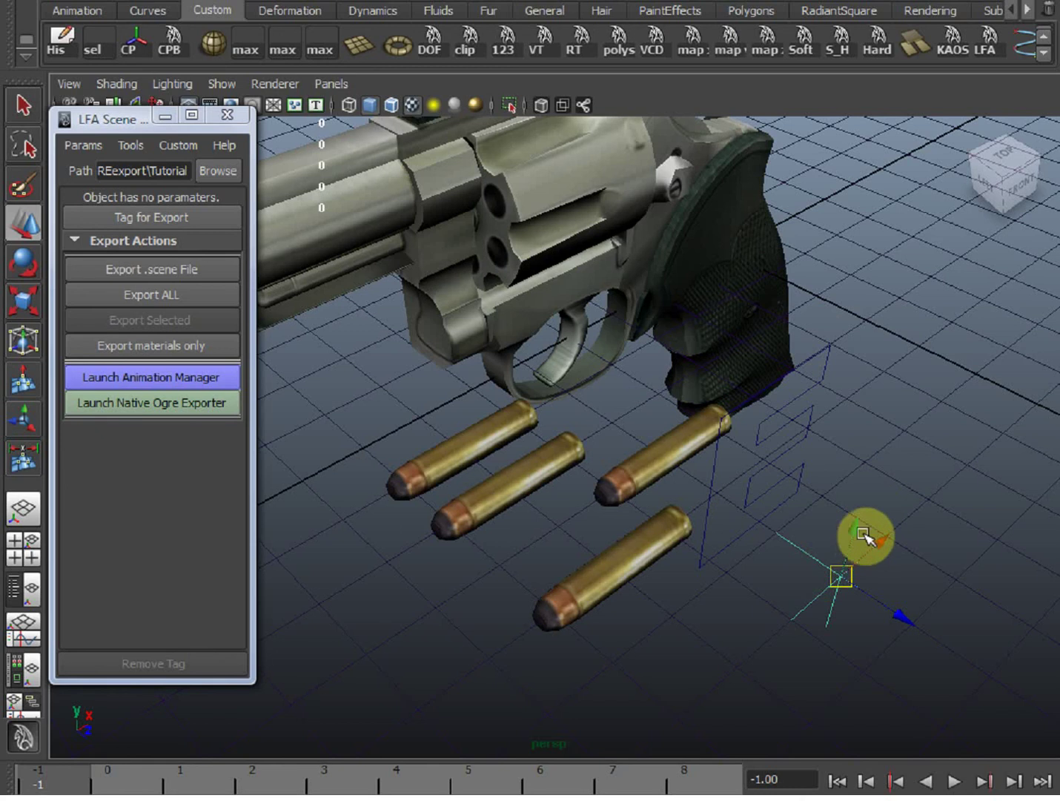
Step: Tag the locator for export and set its mode to text
click(208, 216)
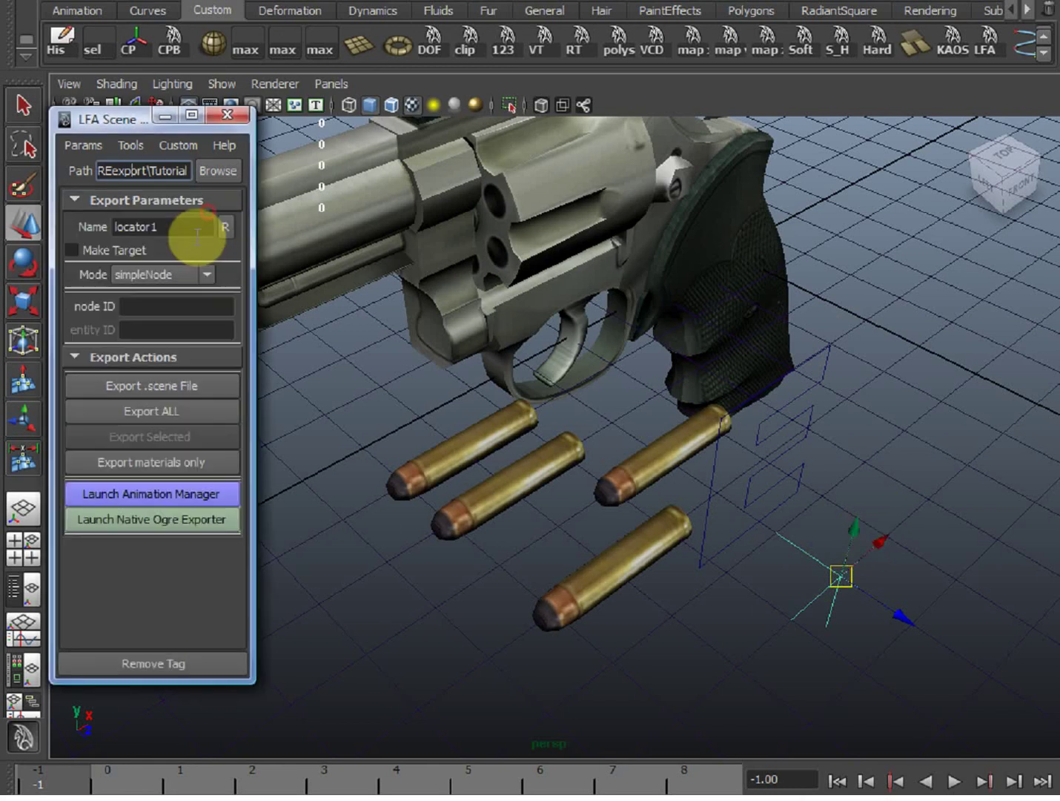
click(208, 272)
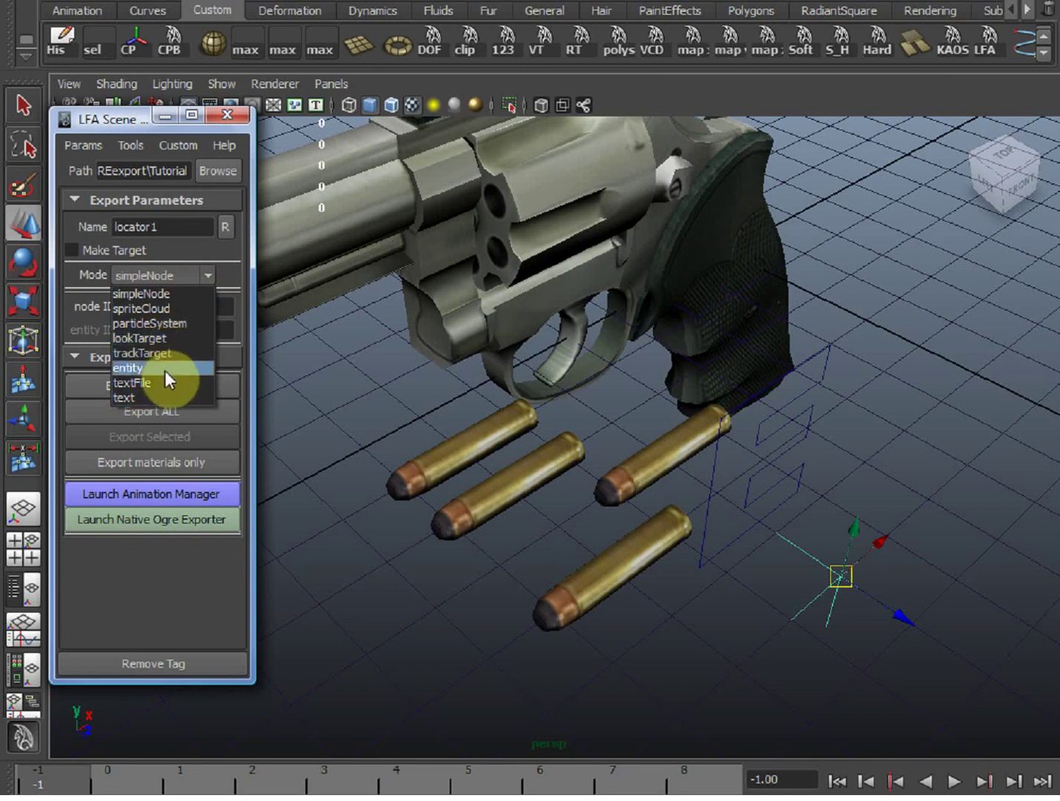
click(173, 322)
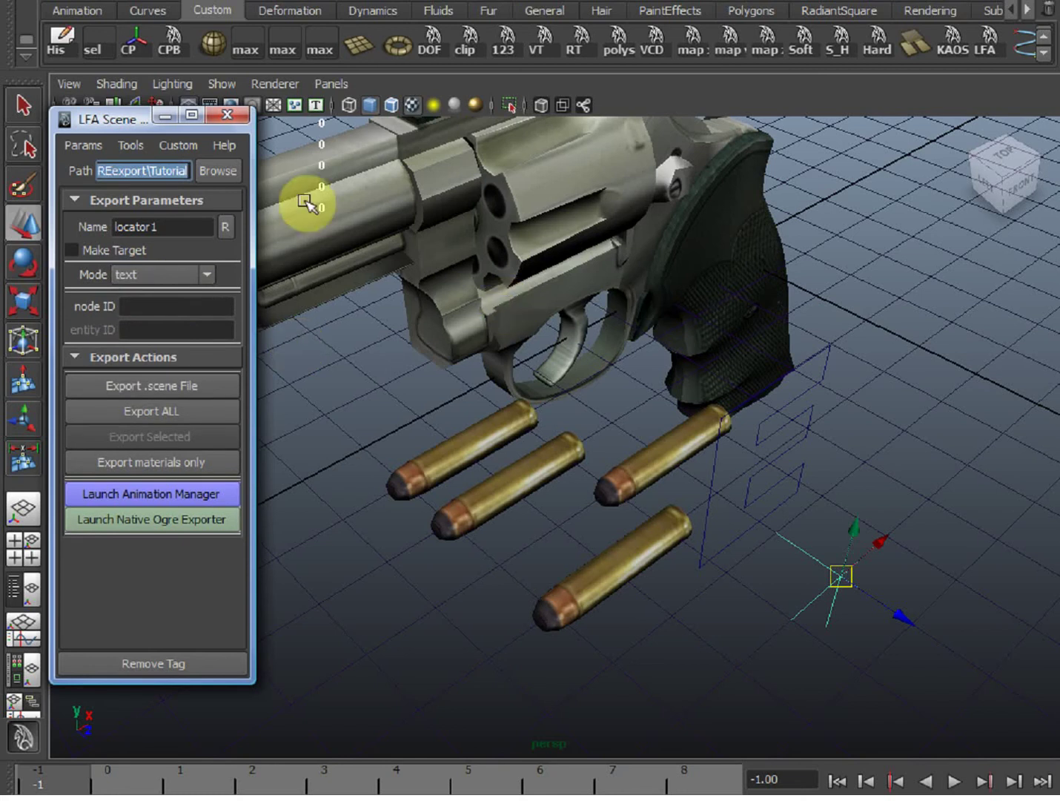
click(188, 272)
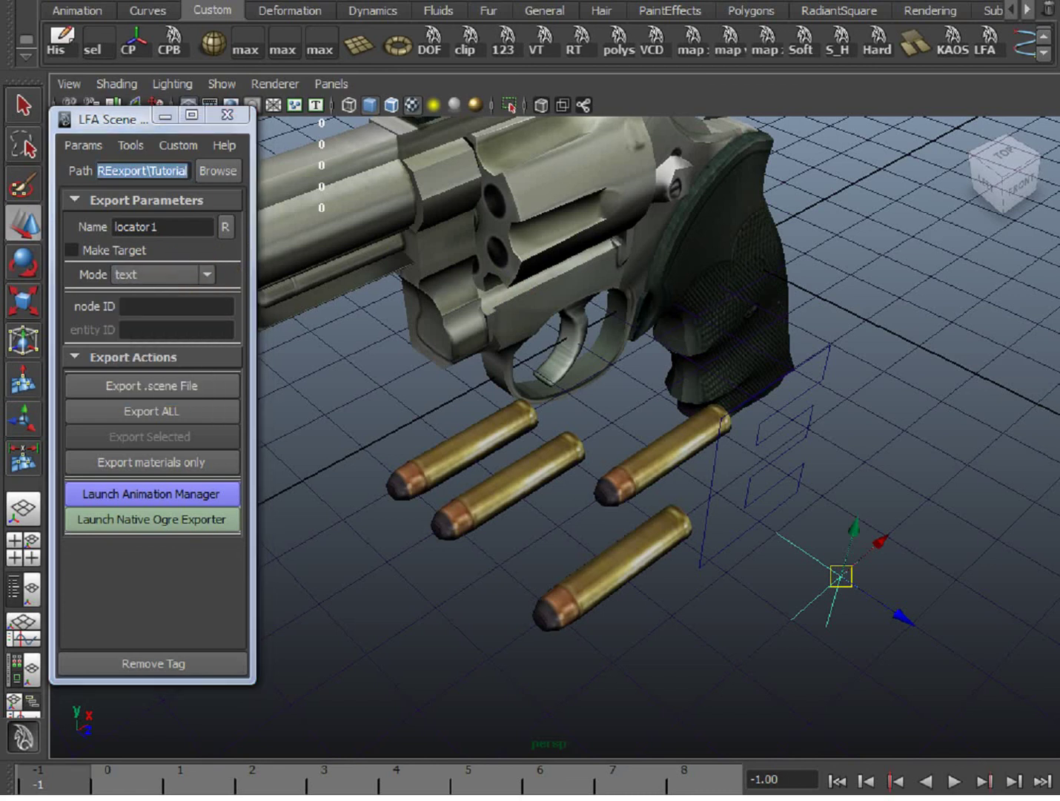
Step: Fill the locator's Notes in the Attribute Editor with a long row of d characters as sample text
drag(1059, 490, 663, 26)
drag(529, 25, 492, 1)
click(434, 723)
text(d)
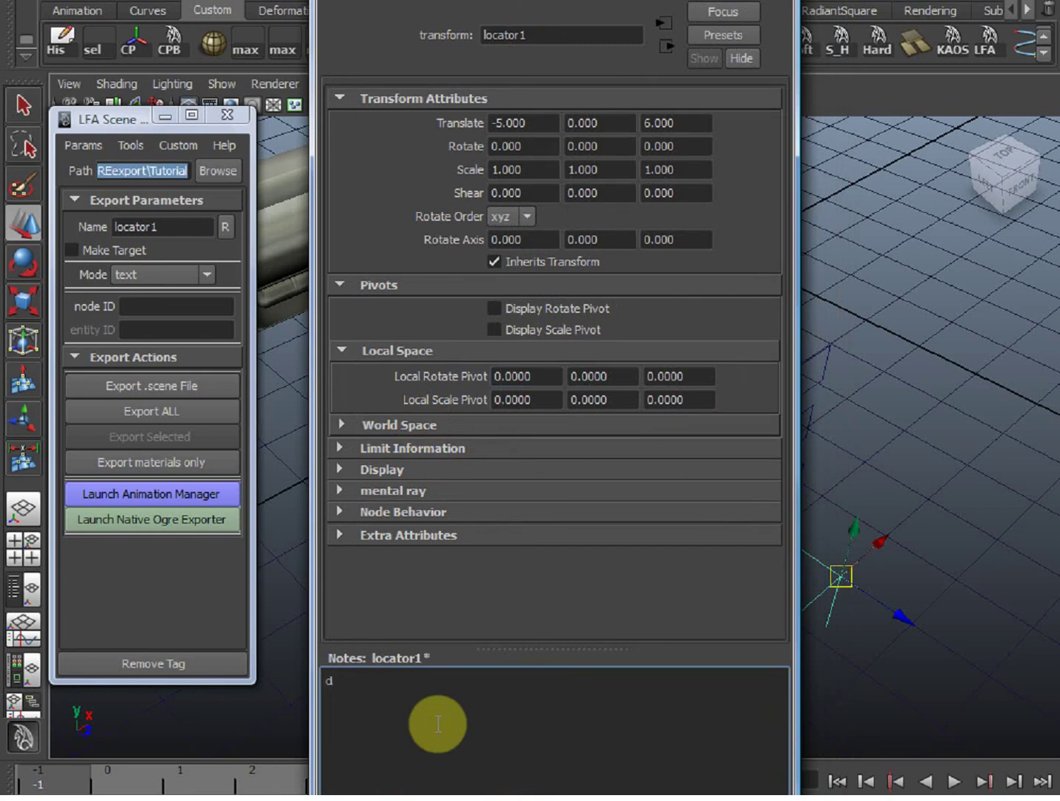
text(ddddddddddddddddddddddddddddddddddddddddddddddddddd)
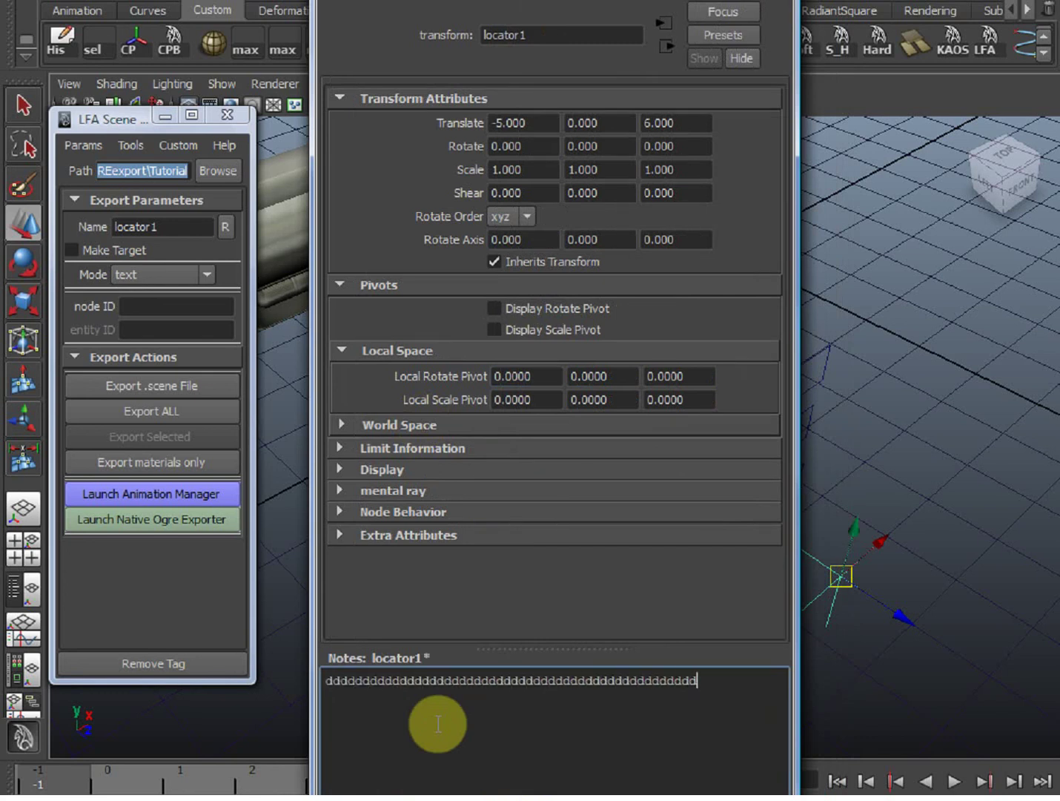
Step: List the locator's .scene data, examine where its notes text is written, and close the Script Editor and Attribute Editor
click(127, 145)
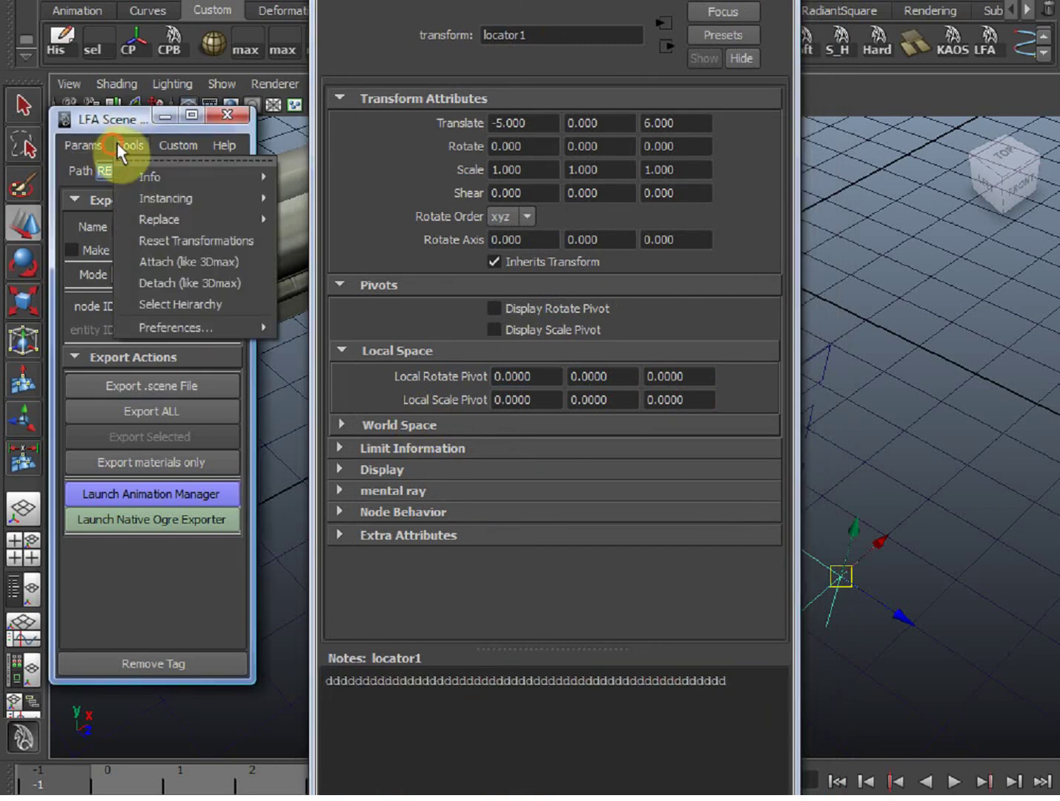
mouse_move(149, 175)
click(333, 368)
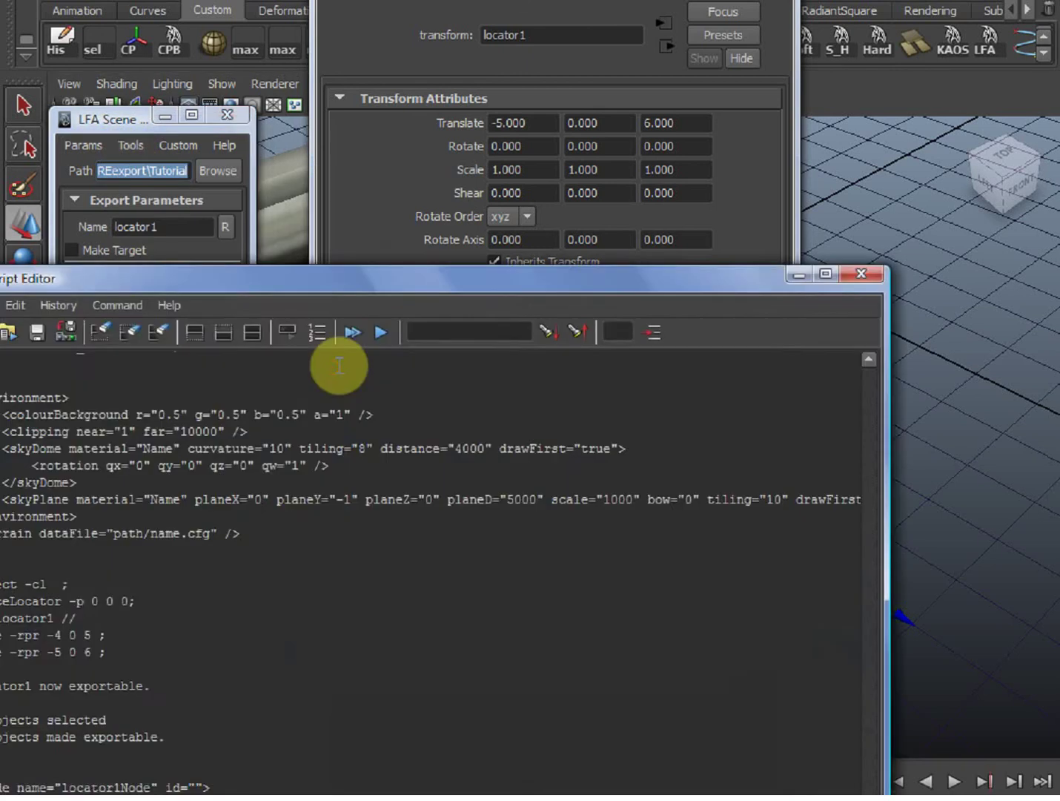
drag(327, 275, 581, 48)
drag(787, 626, 350, 620)
click(495, 577)
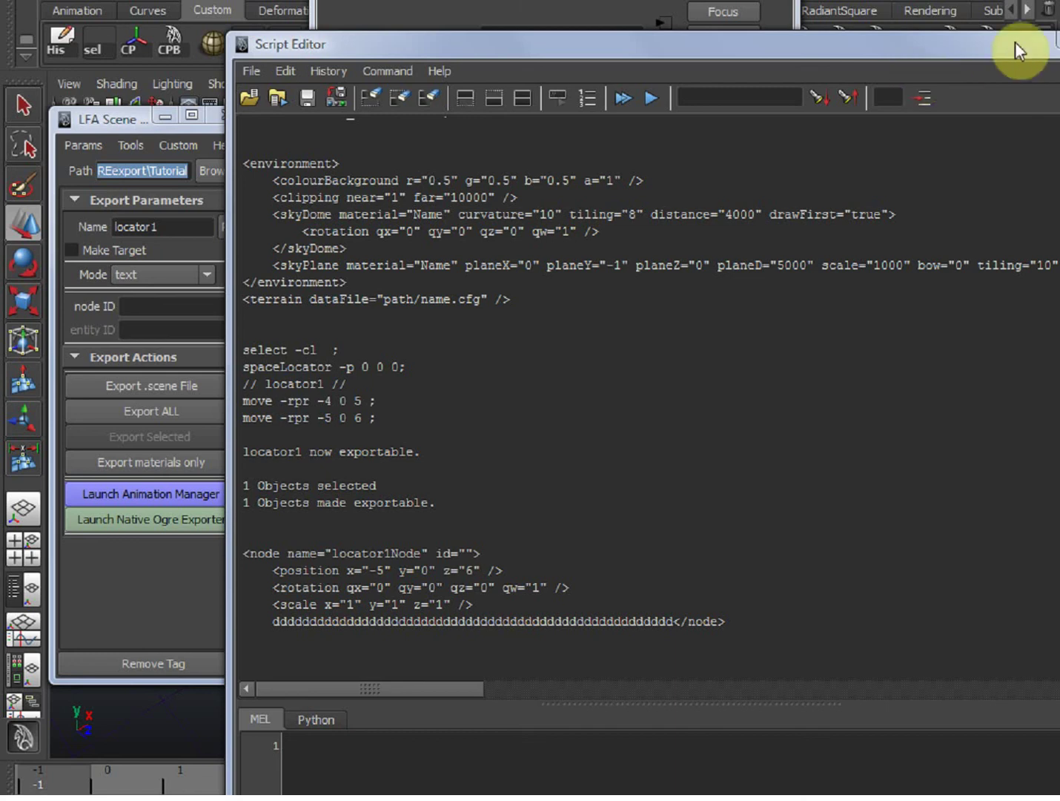
drag(1015, 43, 775, 146)
click(895, 150)
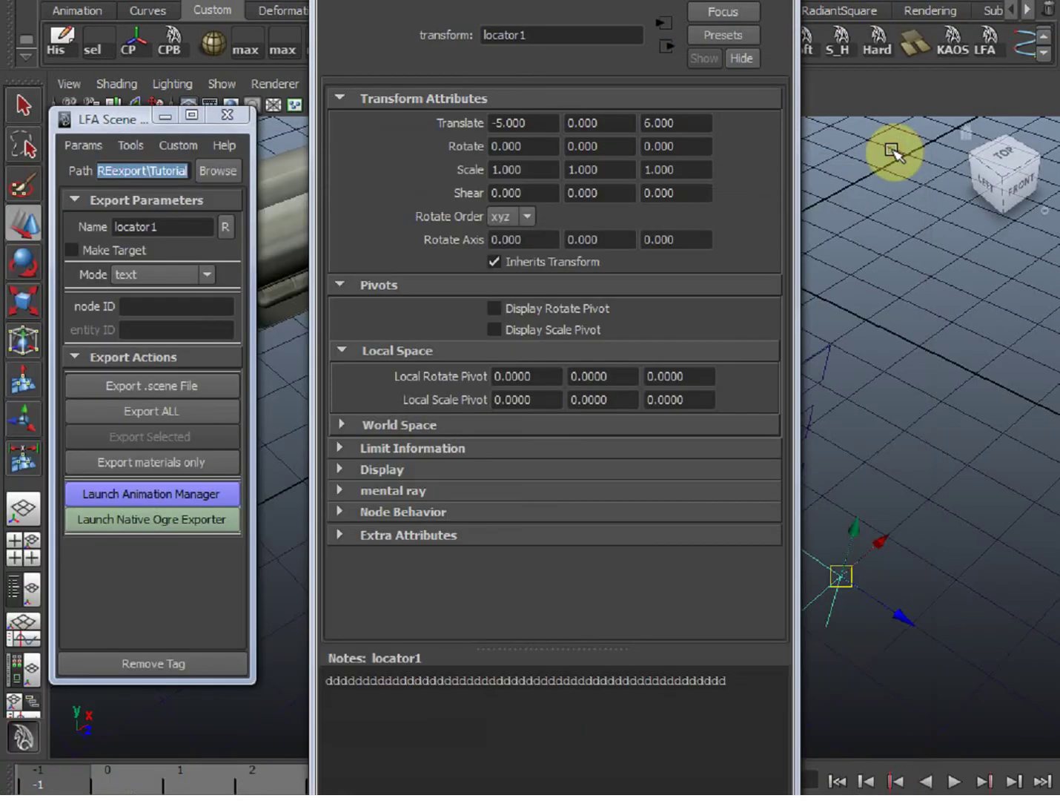
click(775, 2)
Step: Open the user data window for the frontmost bullet
click(629, 554)
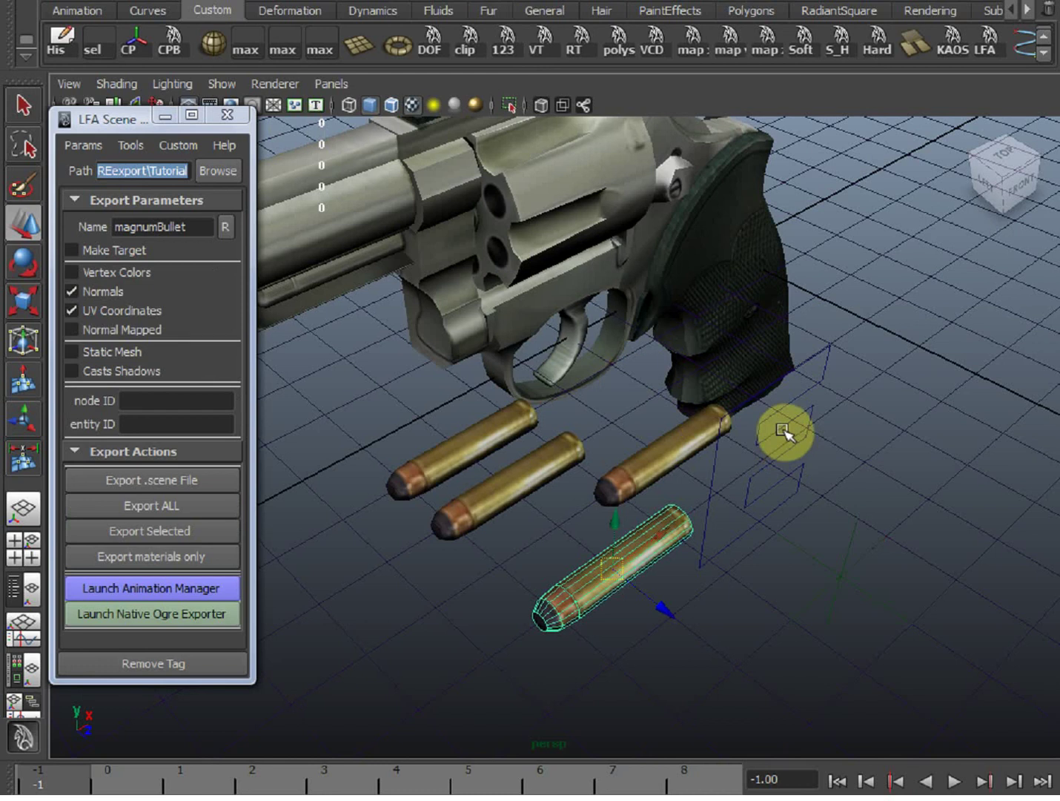
click(80, 145)
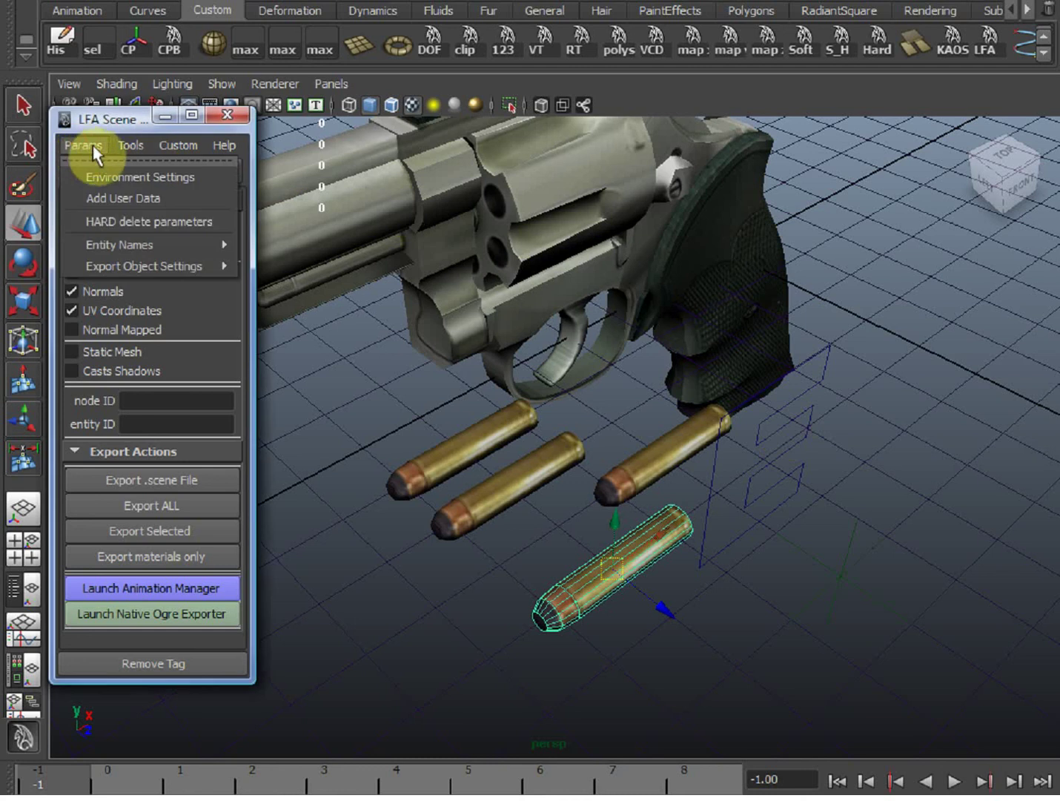
click(114, 197)
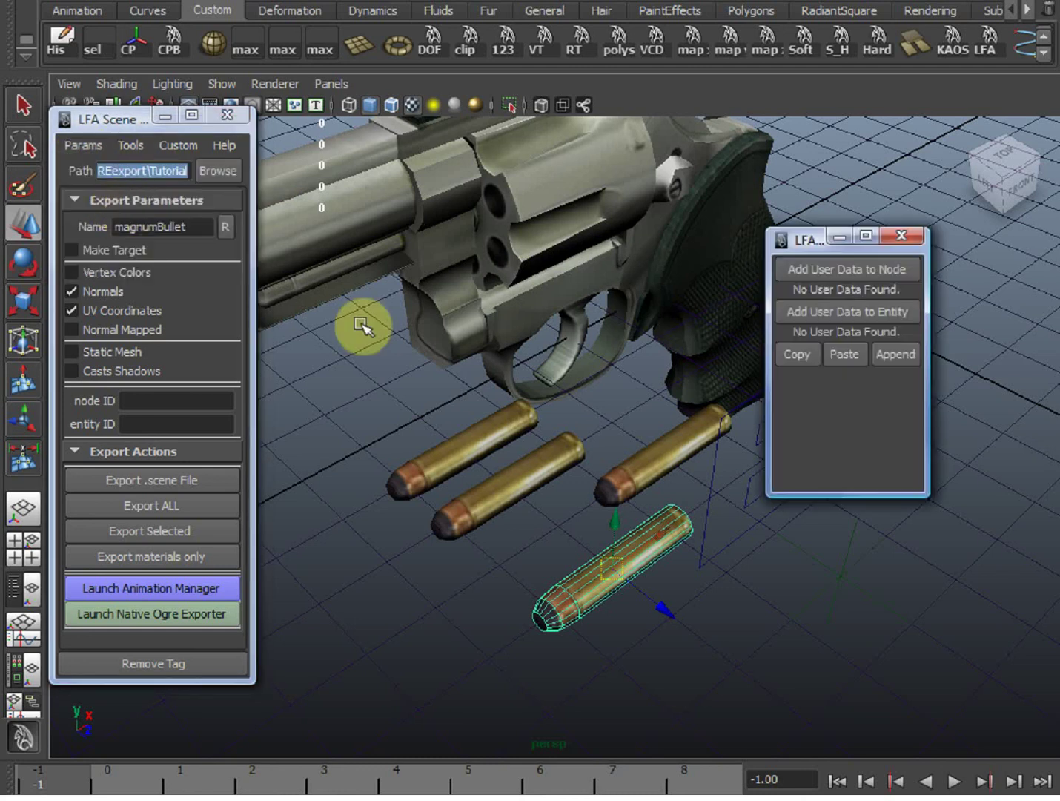
click(555, 597)
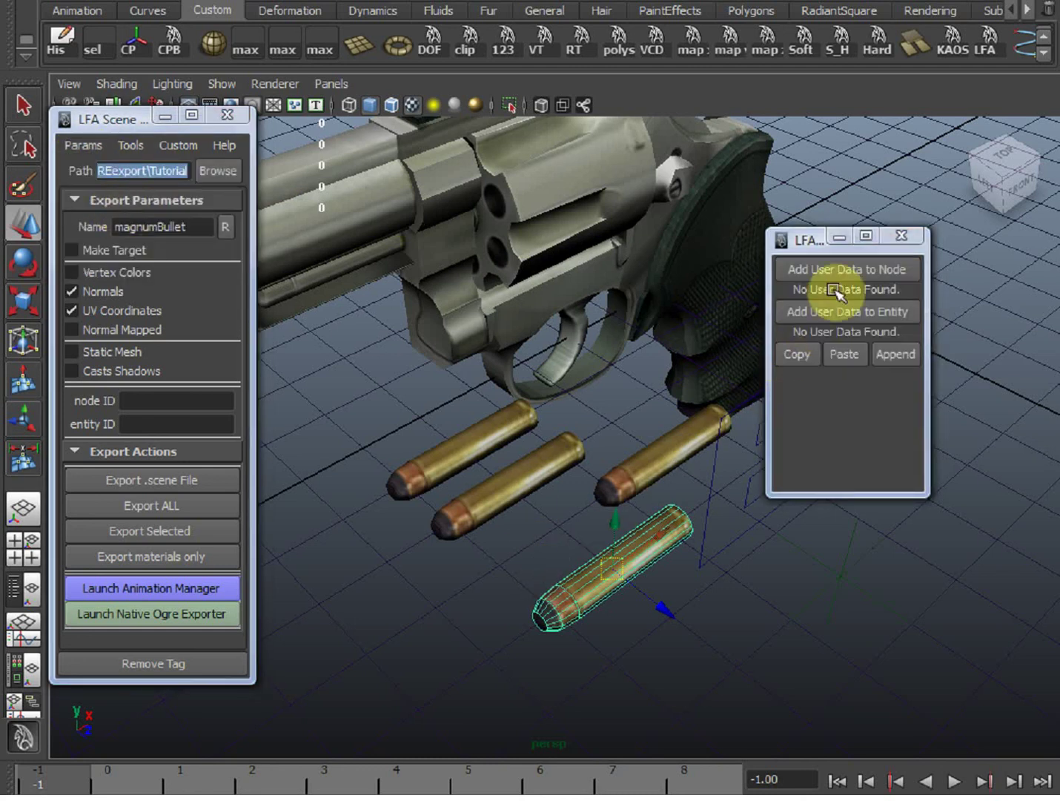
Step: Add three user data entries to the bullet's node and three to its entity
click(862, 273)
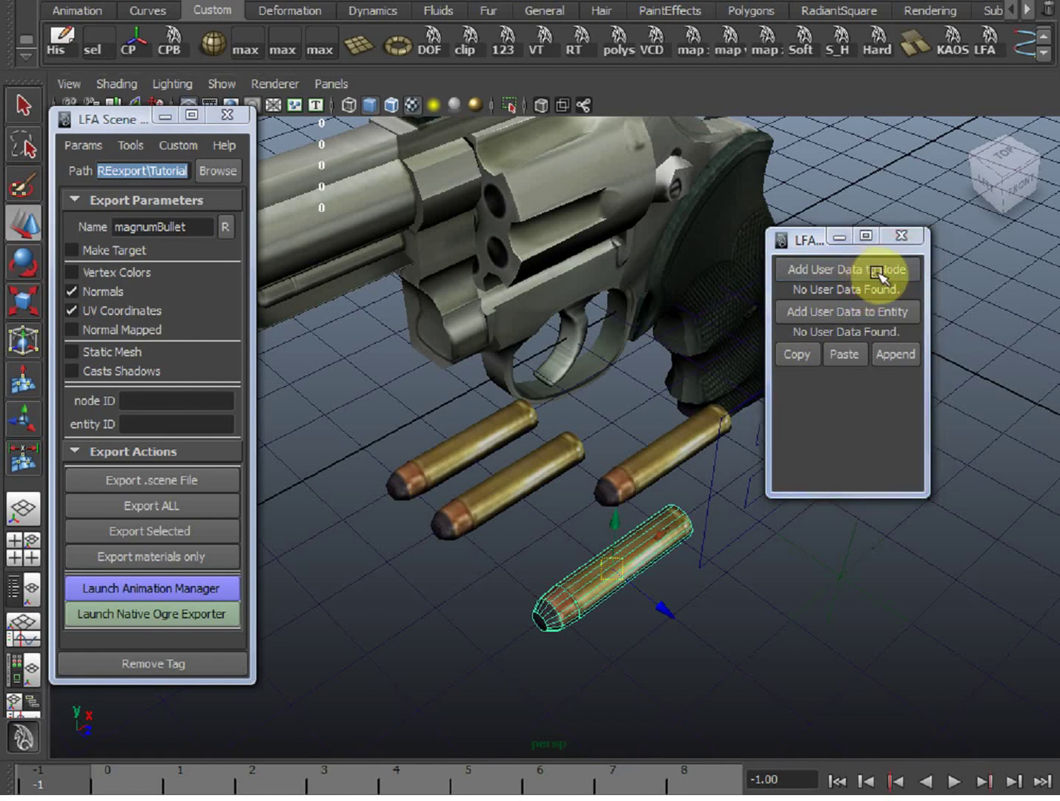
click(887, 269)
click(886, 269)
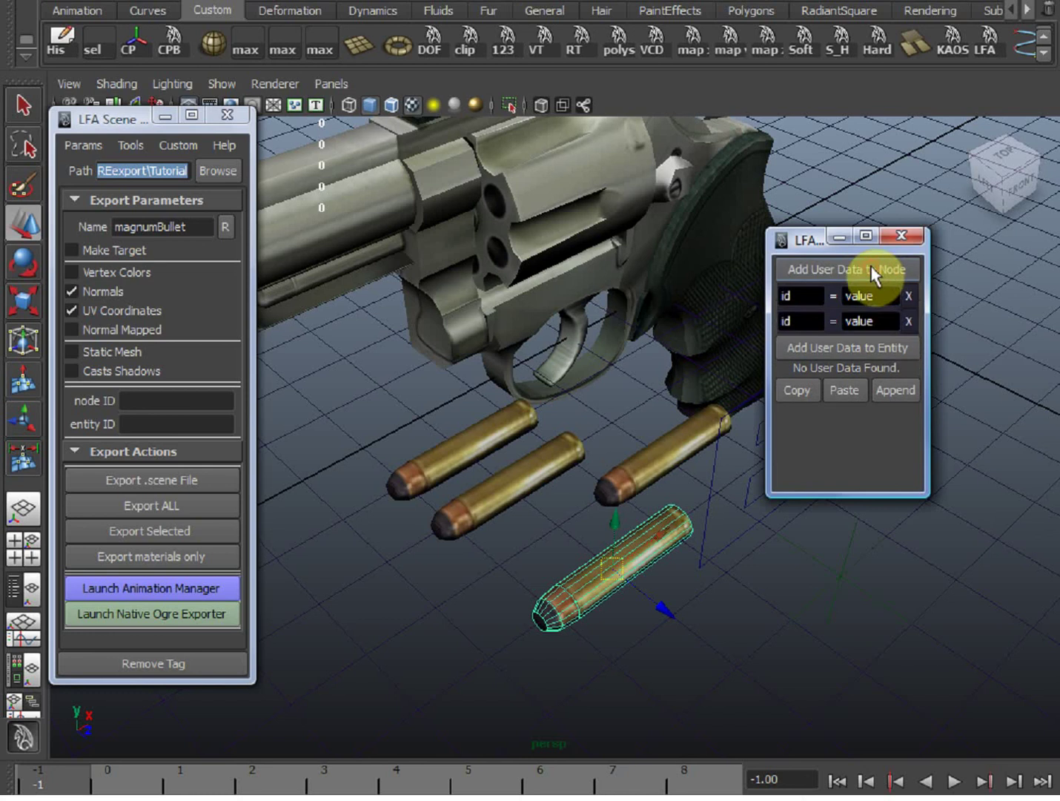
click(850, 348)
click(851, 347)
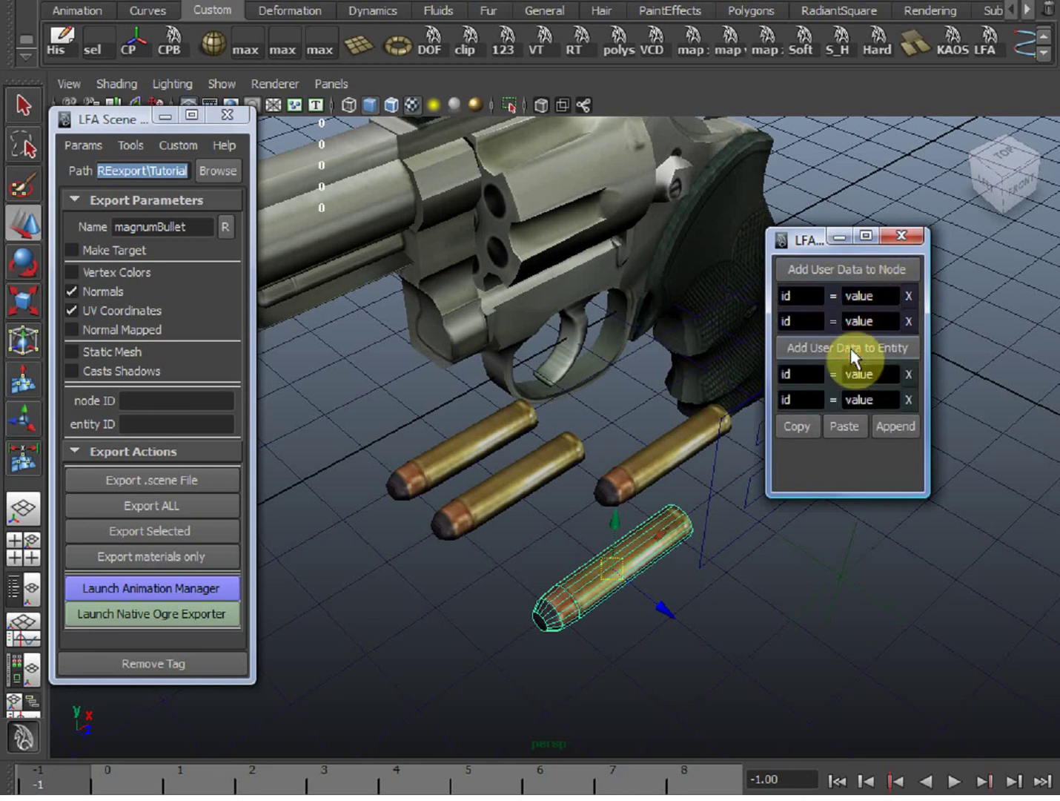
click(851, 348)
click(844, 267)
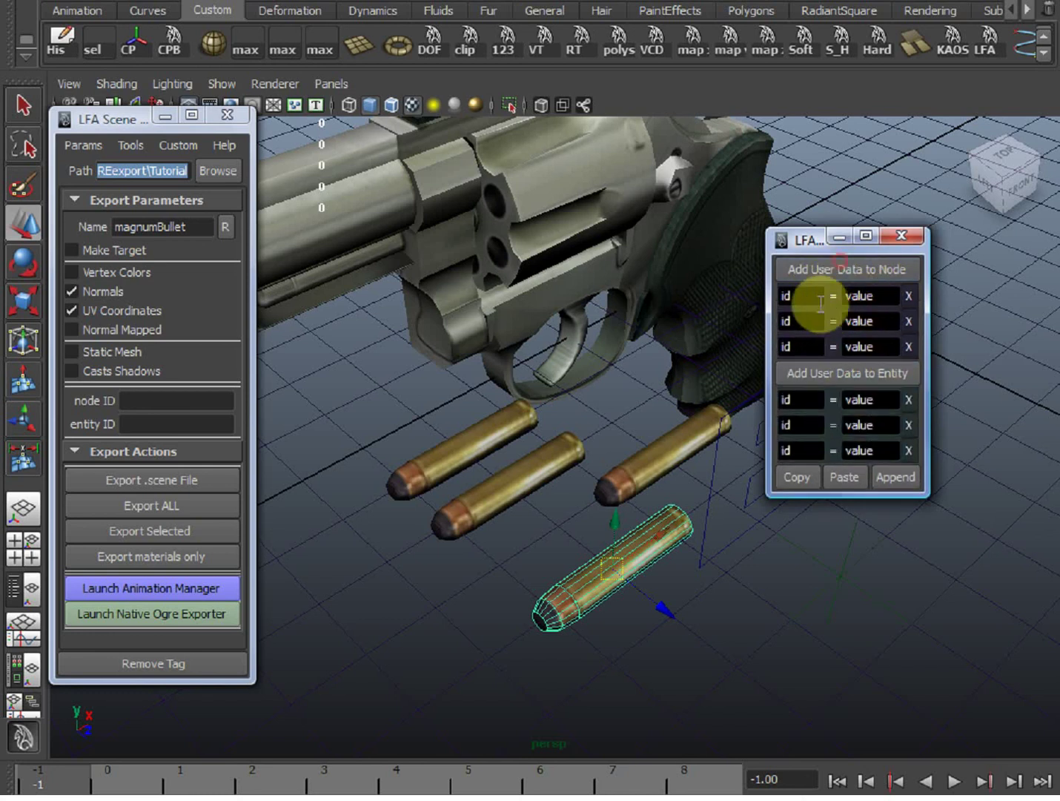
Step: Fill the bullet node's three user data entries as 1 = a, 2 = b and 3 = c
text(1)
key(Tab)
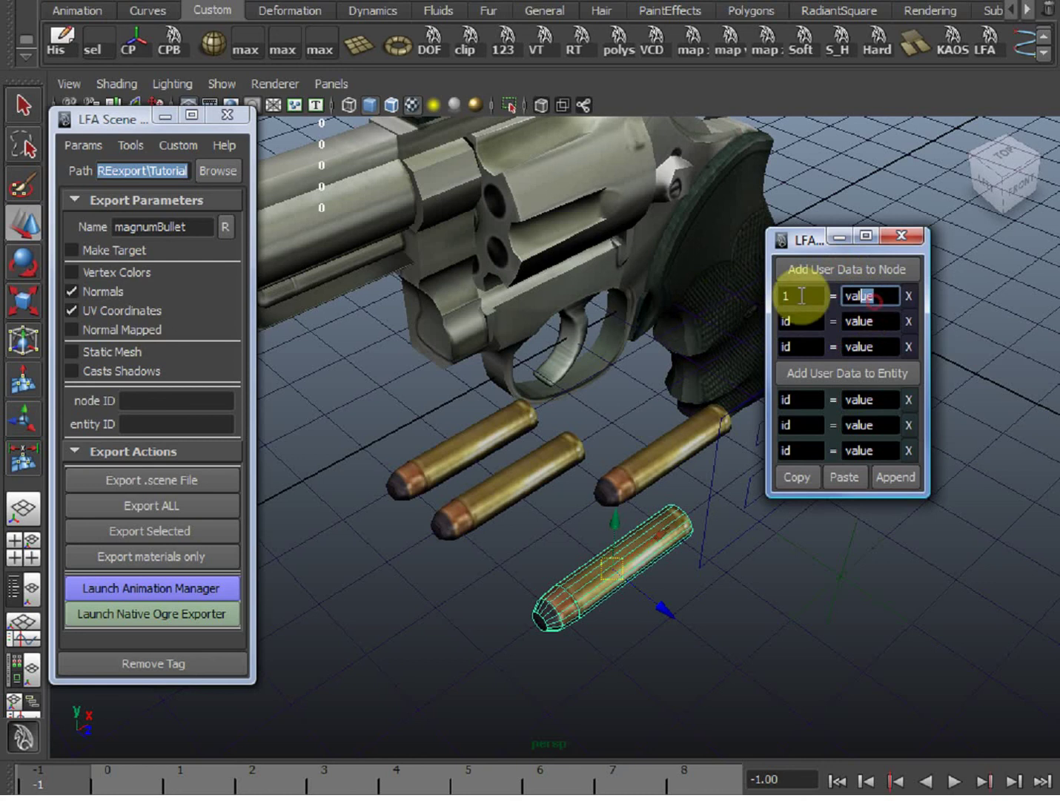
text(a)
click(806, 324)
text(2)
key(Tab)
text(b)
click(794, 347)
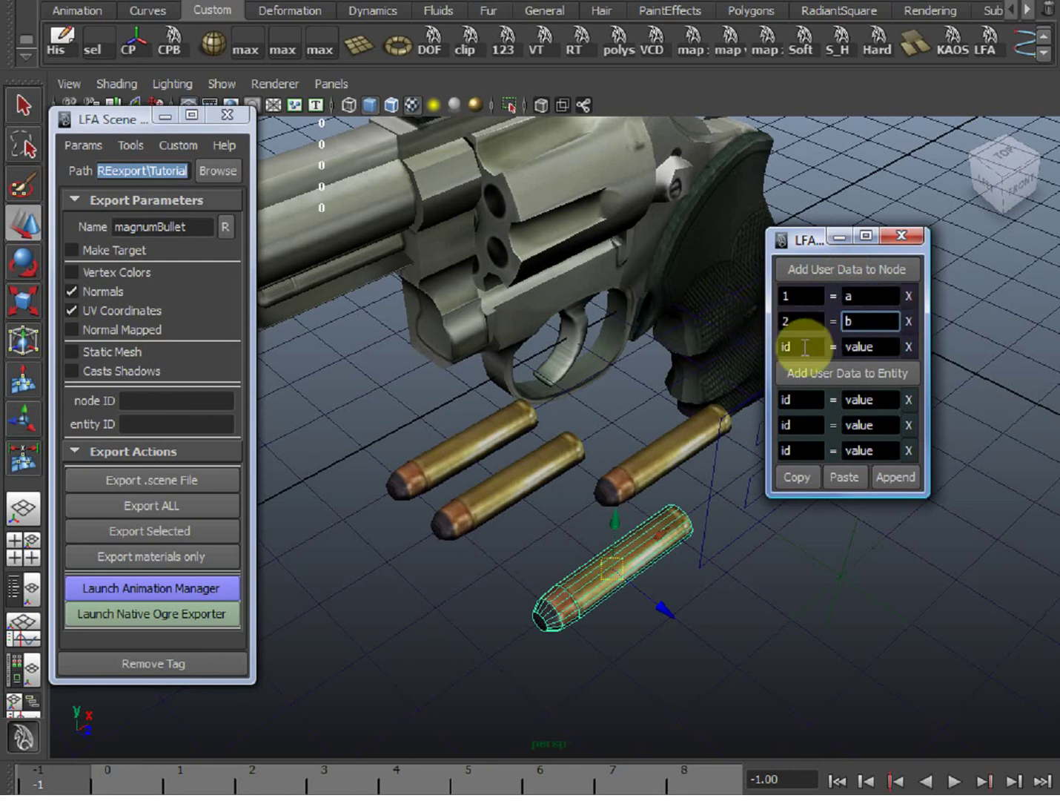
text(3)
click(882, 344)
text(c)
Step: Fill the bullet entity's three user data entries as aaa = bbb, cc = ddd and eee = ffff
click(801, 399)
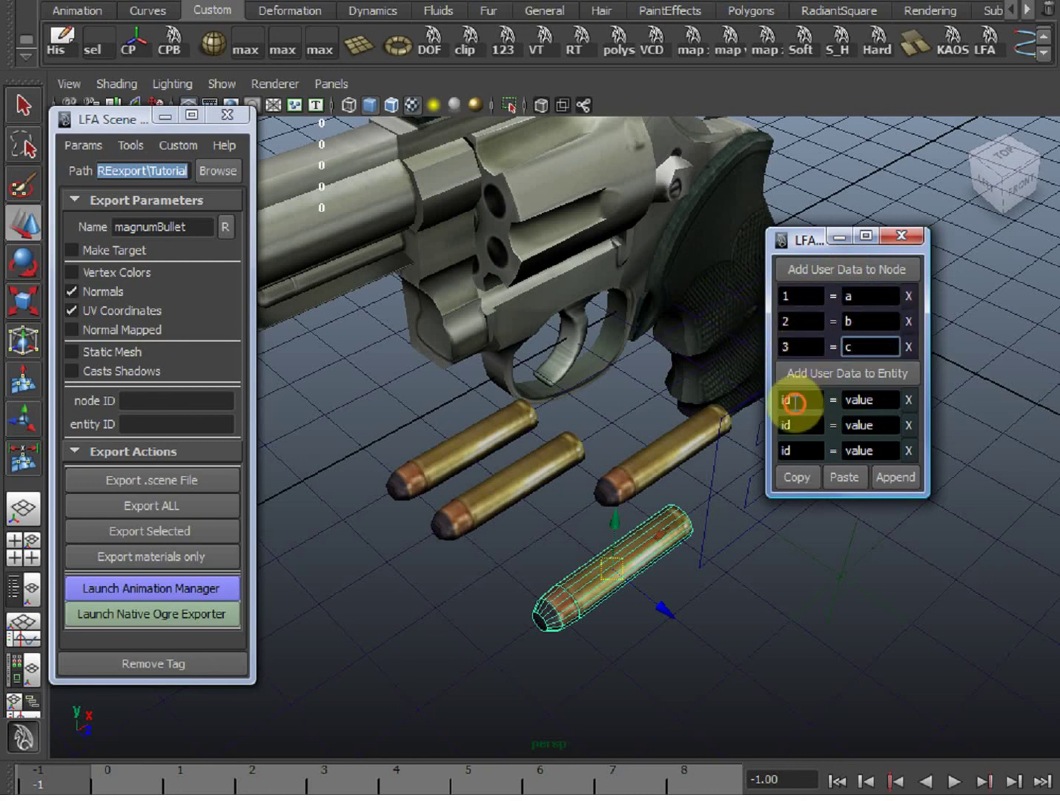
text(aaa)
click(857, 401)
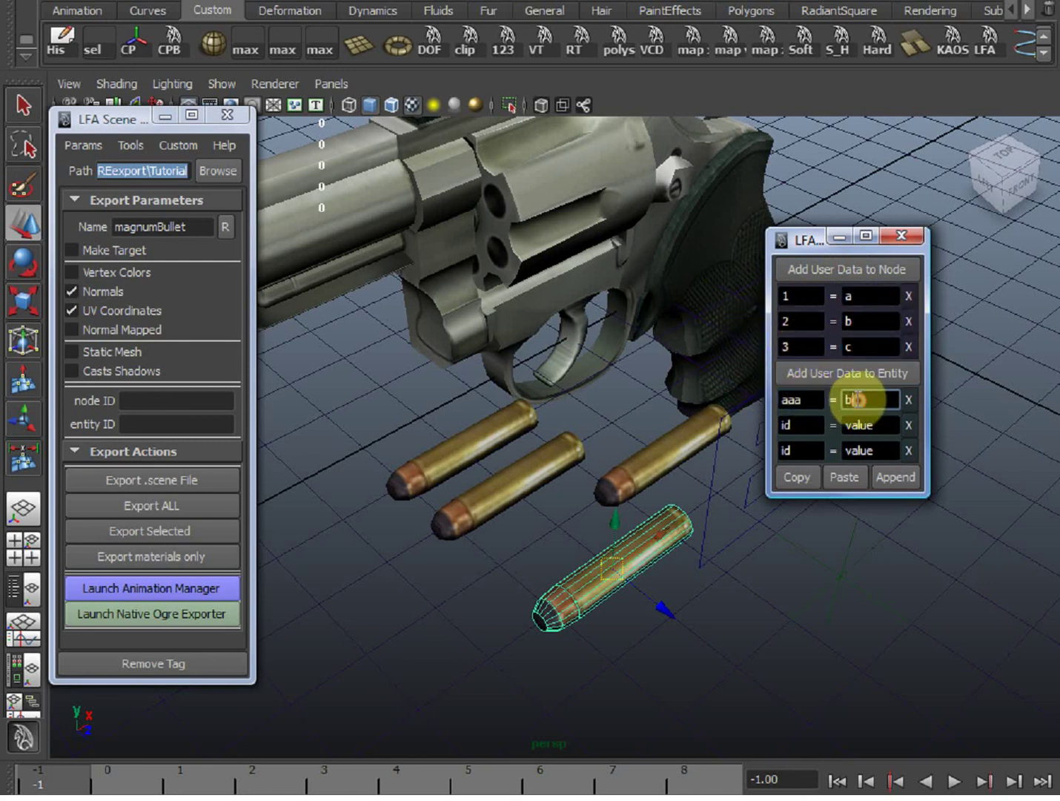
text(bbb)
click(800, 425)
text(cc)
click(860, 424)
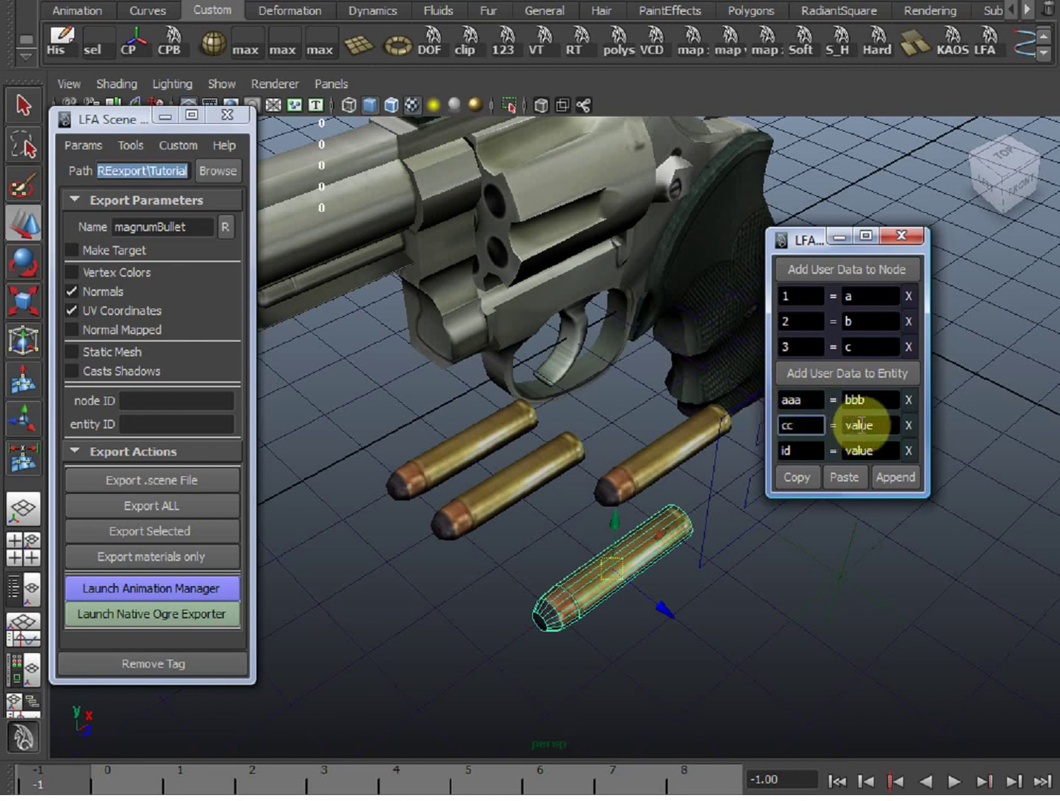
text(ddd)
click(805, 450)
text(eee)
click(854, 450)
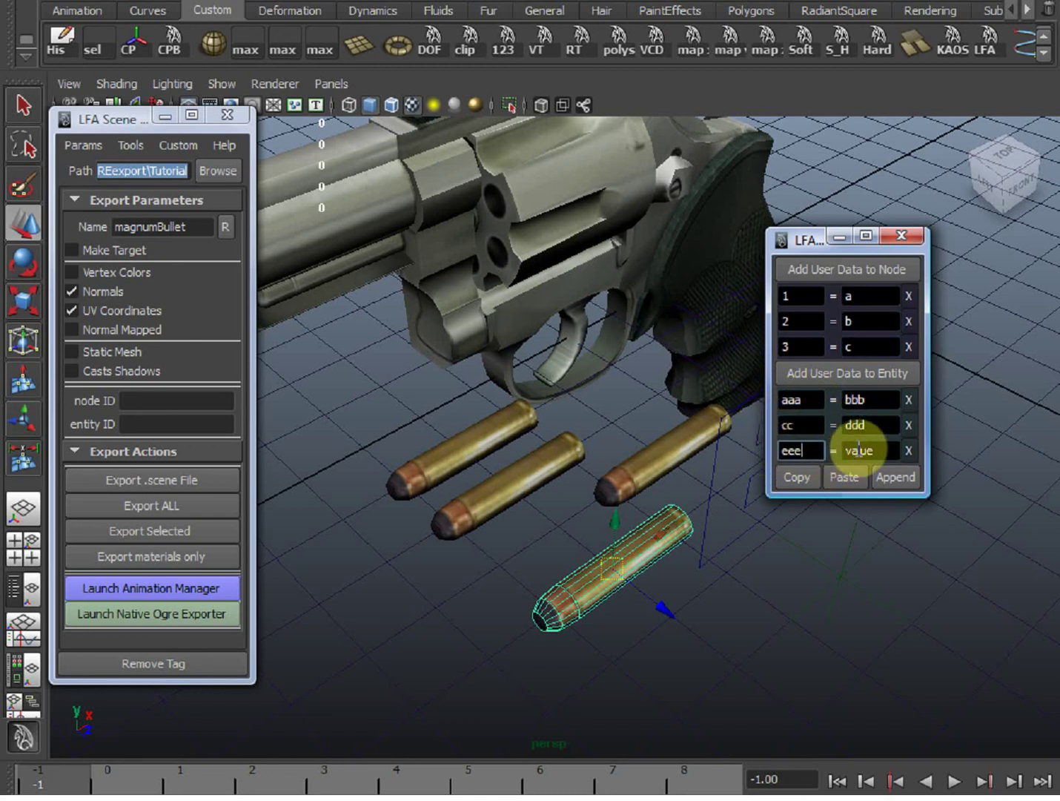
text(ffff)
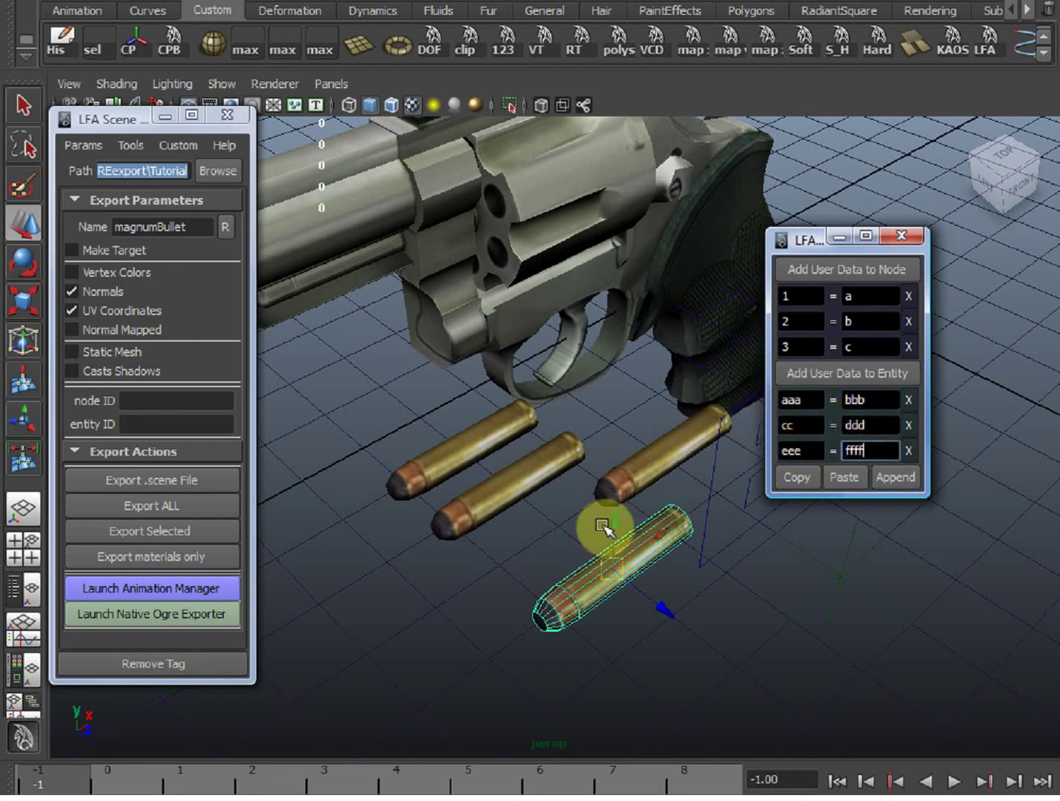
Step: List the .scene data of the frontmost bullet and examine the user data reference written under its node
click(579, 563)
click(132, 146)
mouse_move(297, 173)
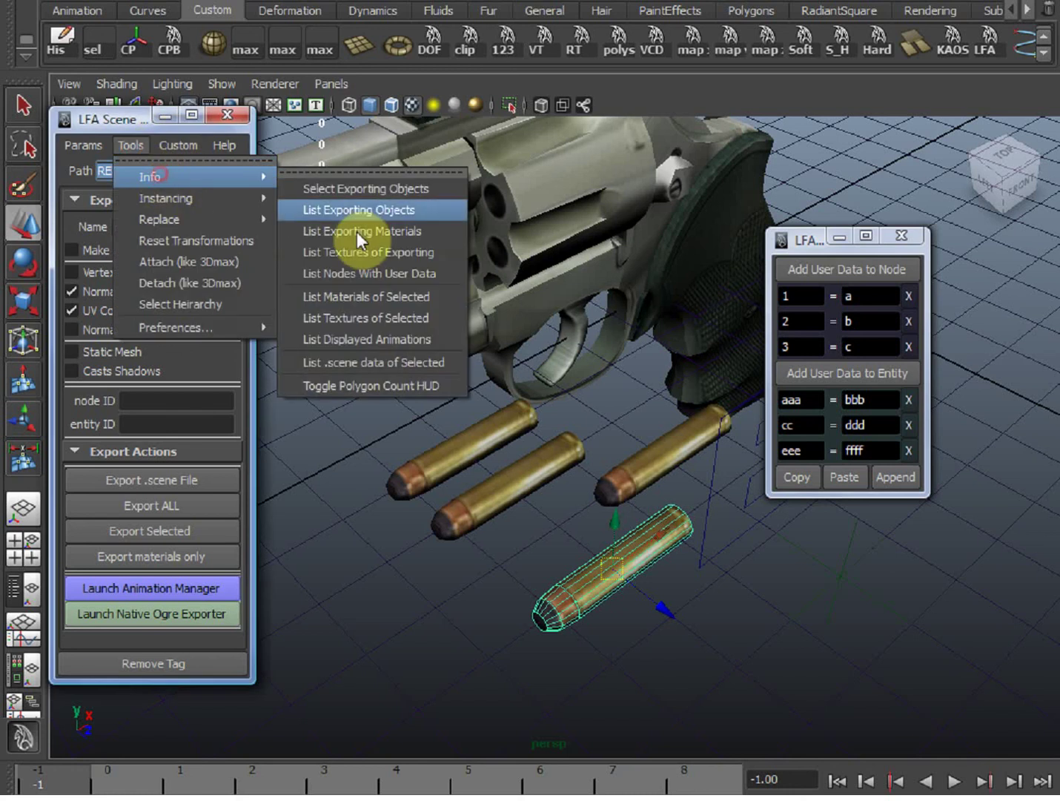
click(371, 370)
click(144, 434)
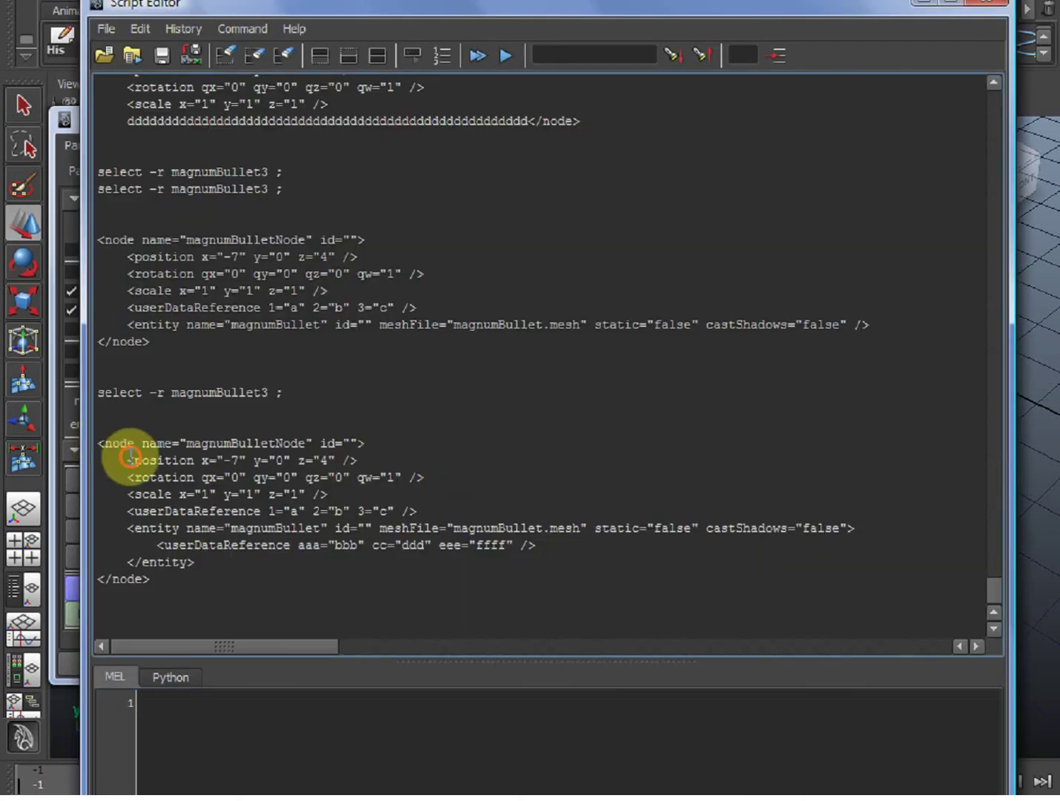
drag(142, 443, 84, 441)
click(157, 503)
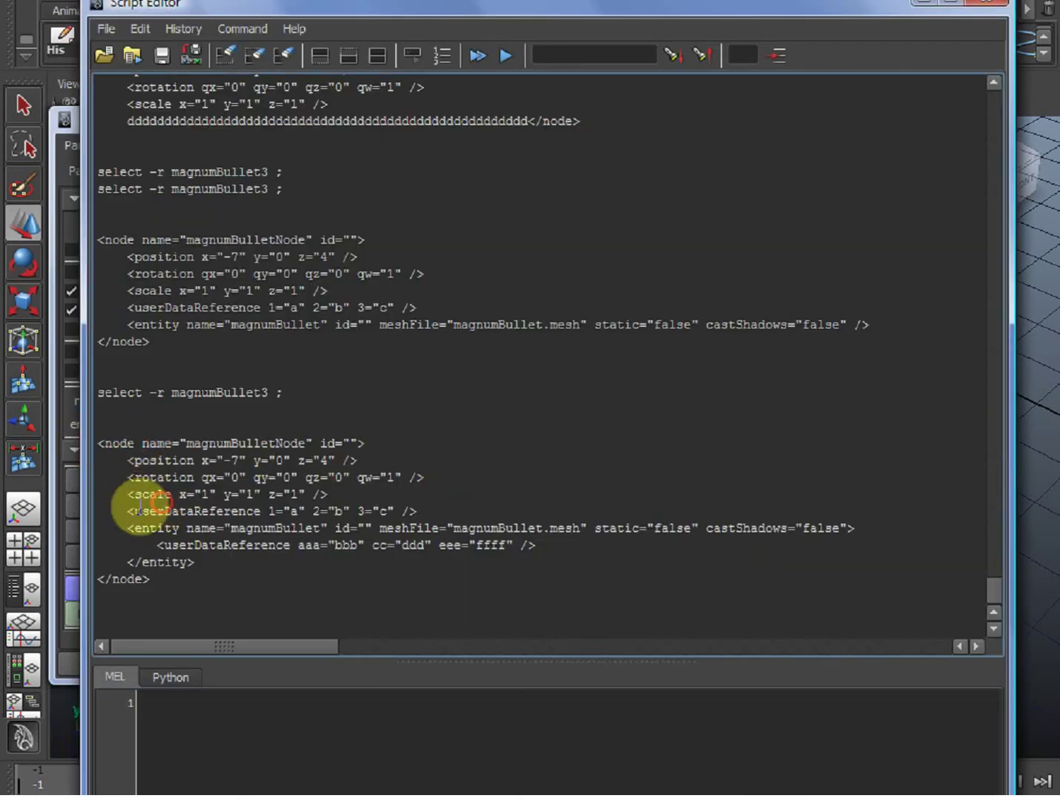
drag(122, 510, 257, 508)
click(271, 509)
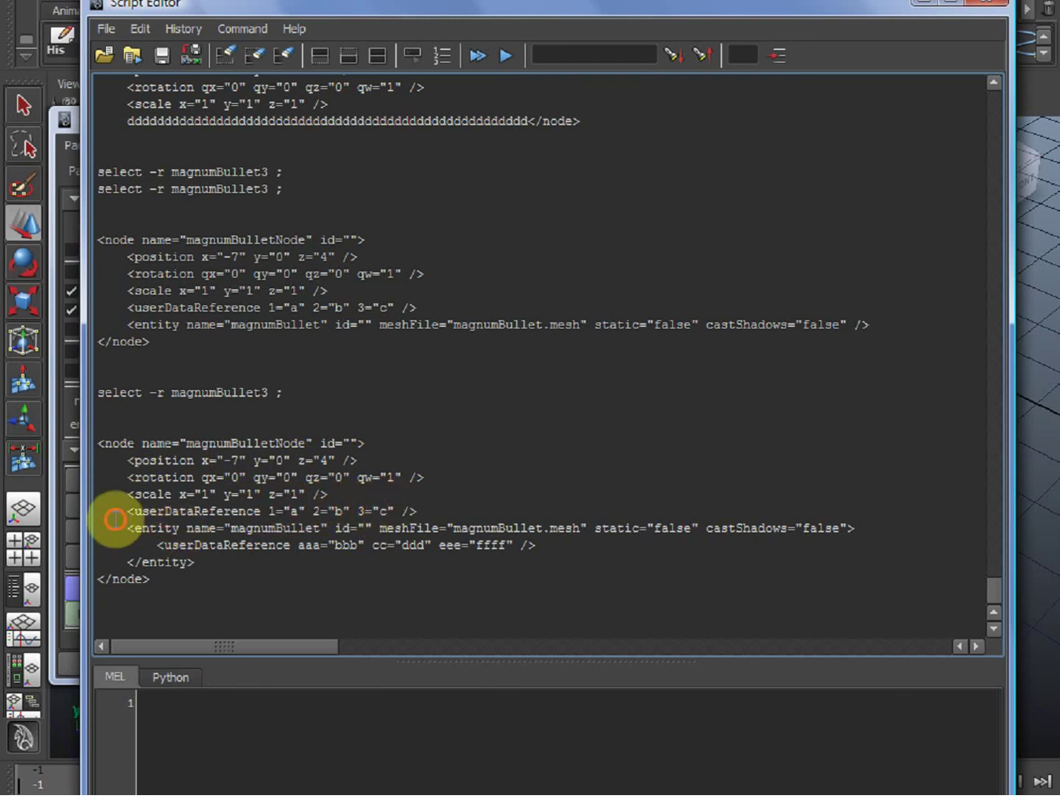
Step: Examine the entity element in the bullet's .scene listing and the id and value pairs in its nested user data reference
drag(116, 518, 245, 536)
click(214, 568)
drag(157, 545, 565, 542)
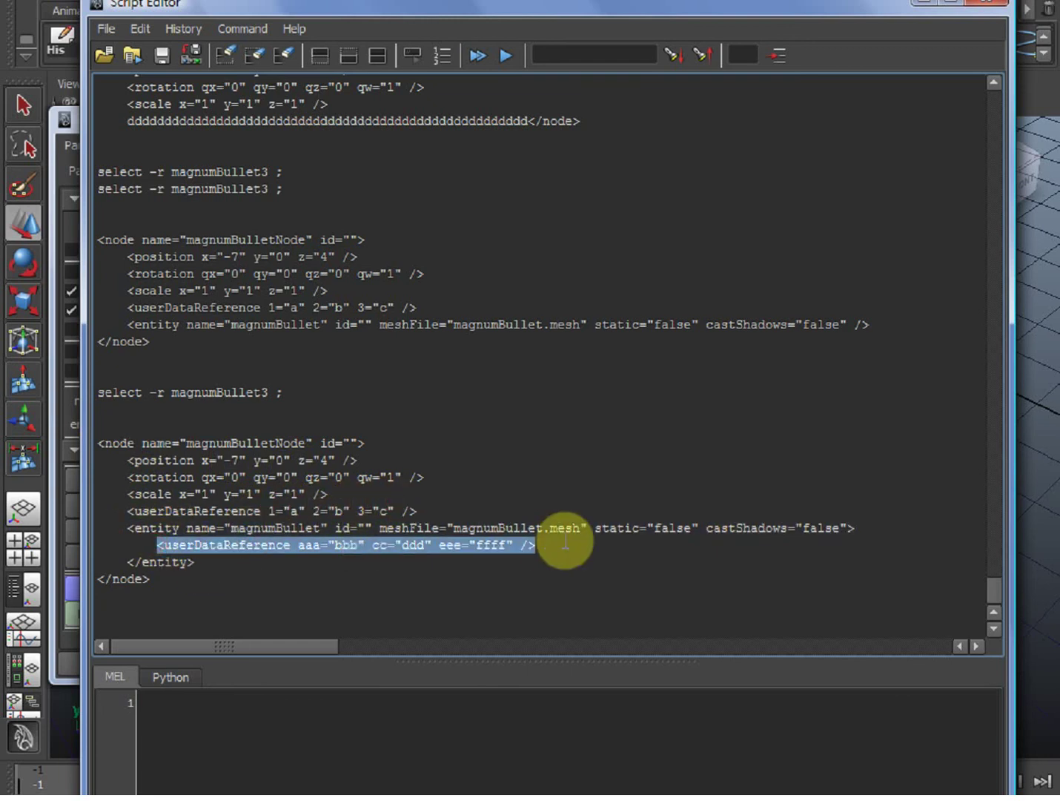
click(565, 541)
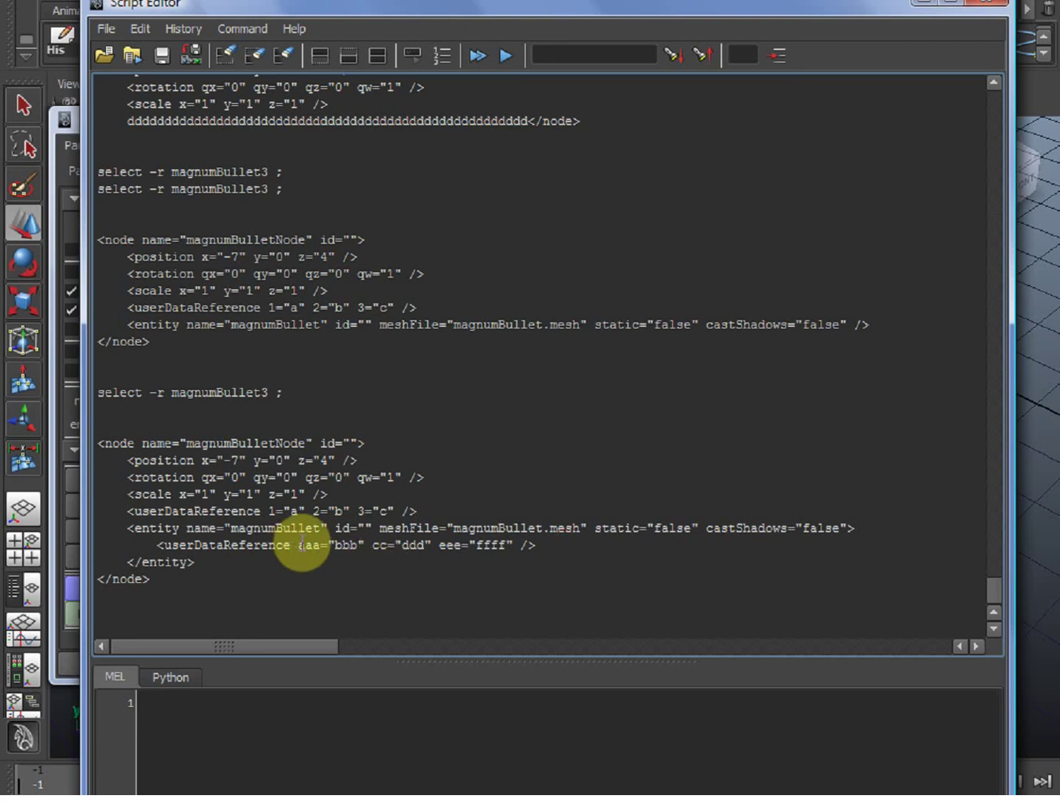
click(415, 545)
drag(447, 546, 453, 546)
click(513, 544)
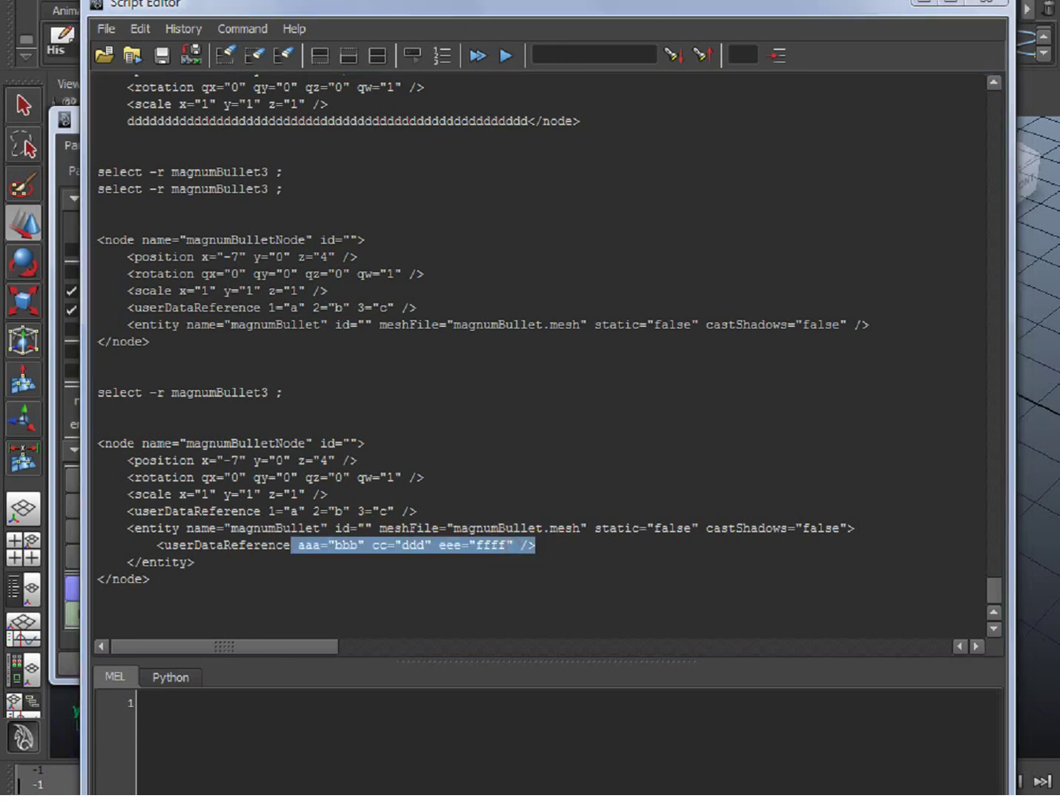